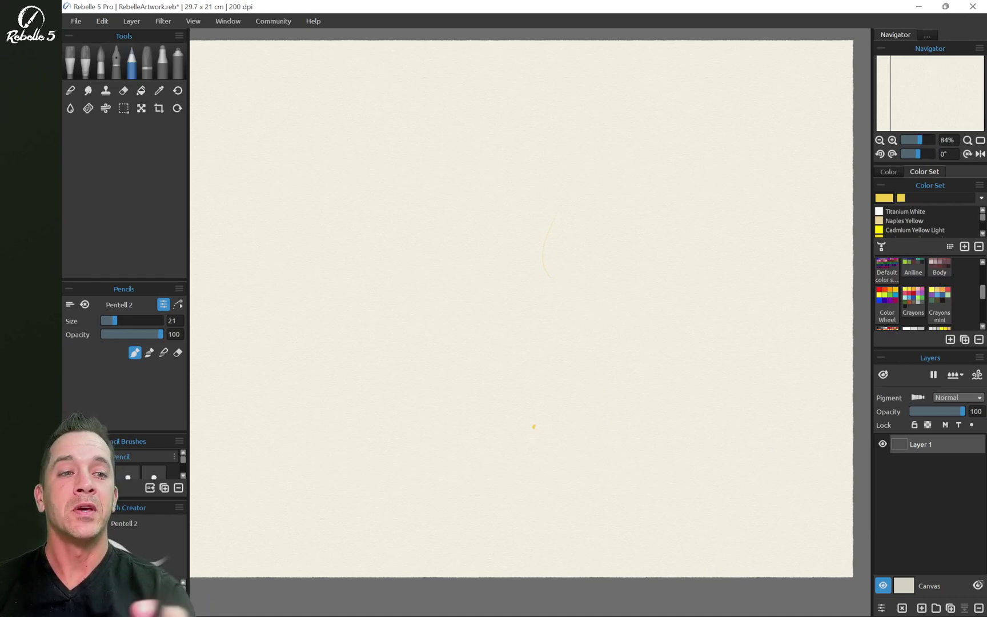
# - Sketch a yellow crossed circle near the canvas's upper-left corner with the Pentell 2 pencil
pyautogui.moveTo(648, 346)
pyautogui.mouseDown()
pyautogui.moveTo(461, 160)
pyautogui.moveTo(514, 161)
pyautogui.moveTo(380, 98)
pyautogui.moveTo(522, 190)
pyautogui.moveTo(573, 203)
pyautogui.mouseUp()
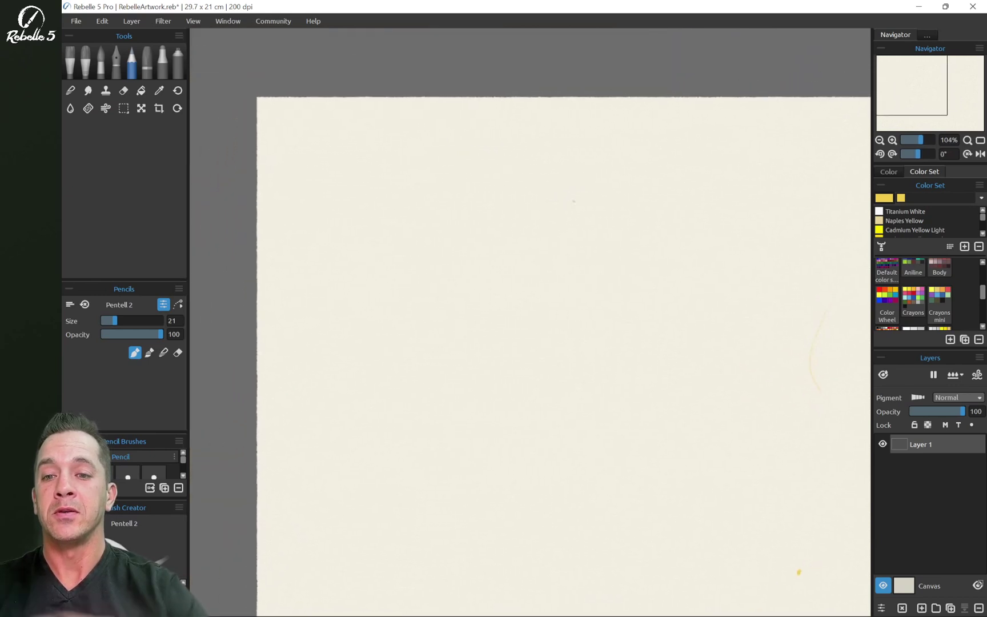
pyautogui.moveTo(313, 157)
pyautogui.mouseDown()
pyautogui.moveTo(330, 155)
pyautogui.moveTo(310, 188)
pyautogui.moveTo(319, 148)
pyautogui.moveTo(333, 185)
pyautogui.mouseUp()
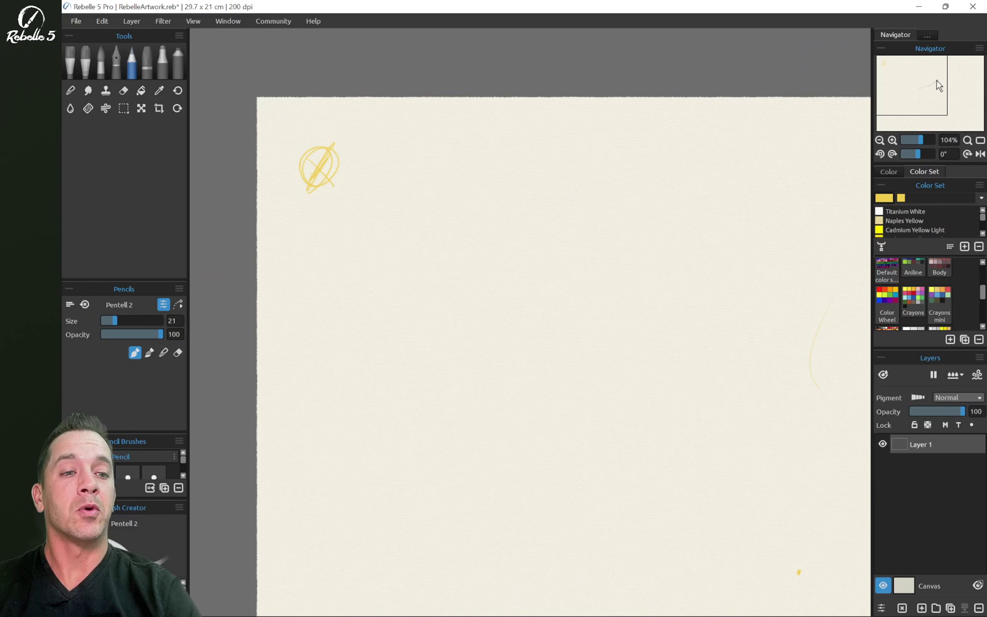
# - Zoom and rotate the view to inspect the paper, jump to the upper-left sketch, and reset the rotation to 0°
pyautogui.scroll(8, 530, 322)
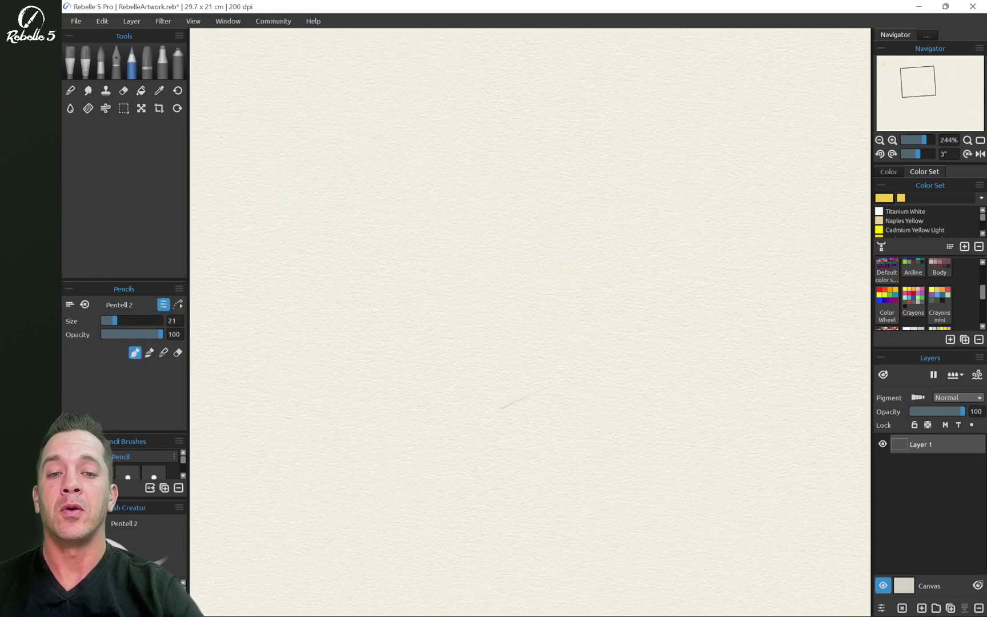
pyautogui.scroll(3, 530, 322)
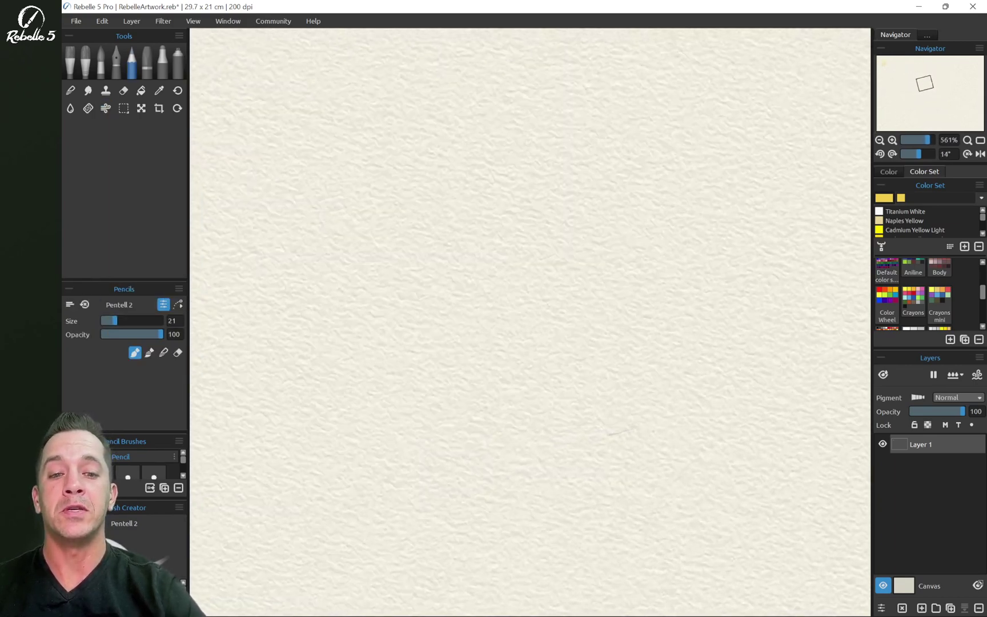
pyautogui.hscroll(5, 530, 322)
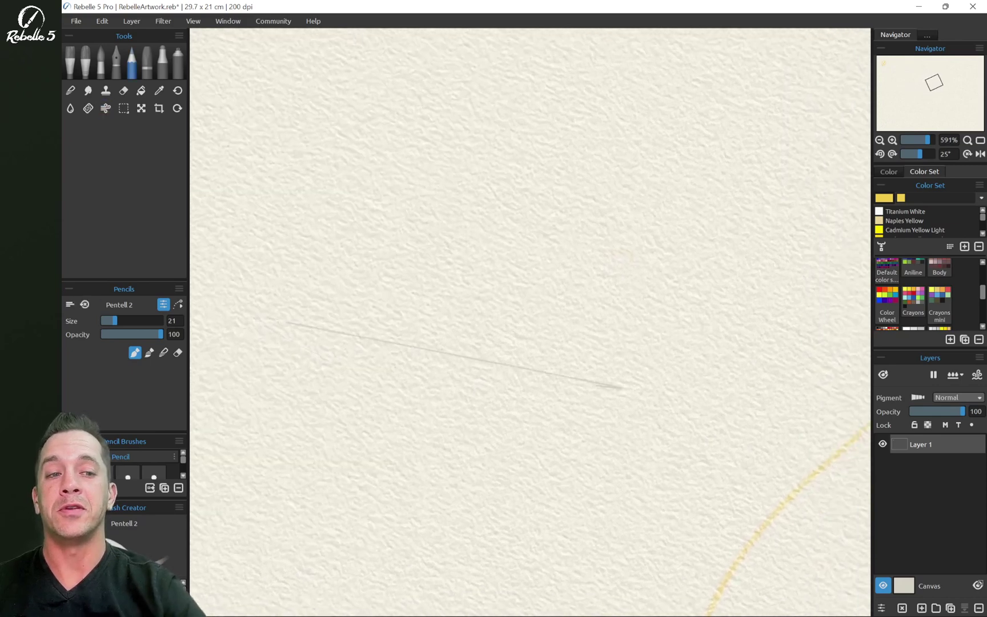
pyautogui.scroll(-3, 530, 322)
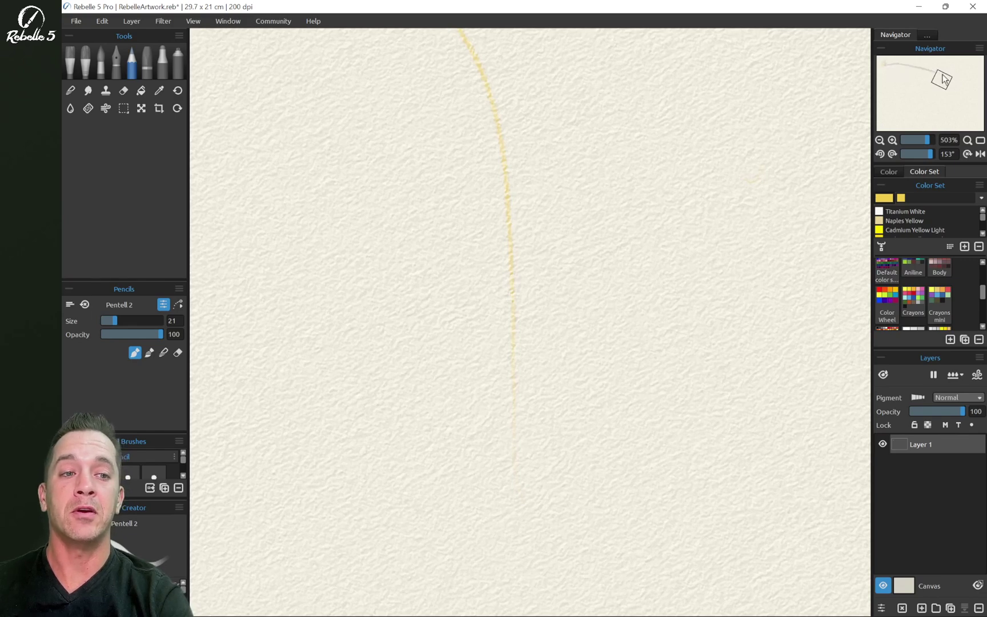
pyautogui.click(881, 66)
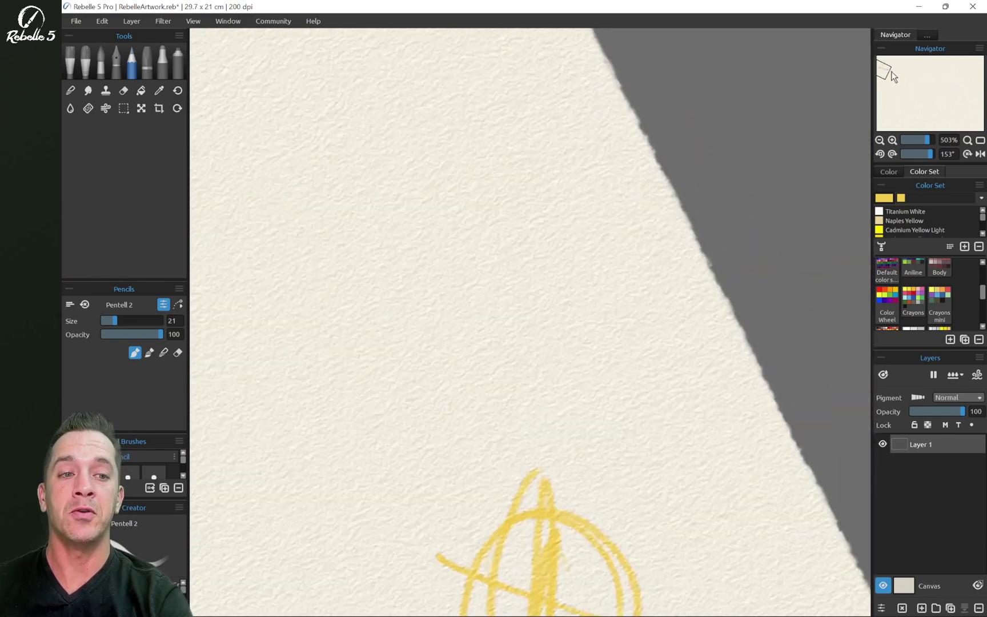
pyautogui.click(967, 155)
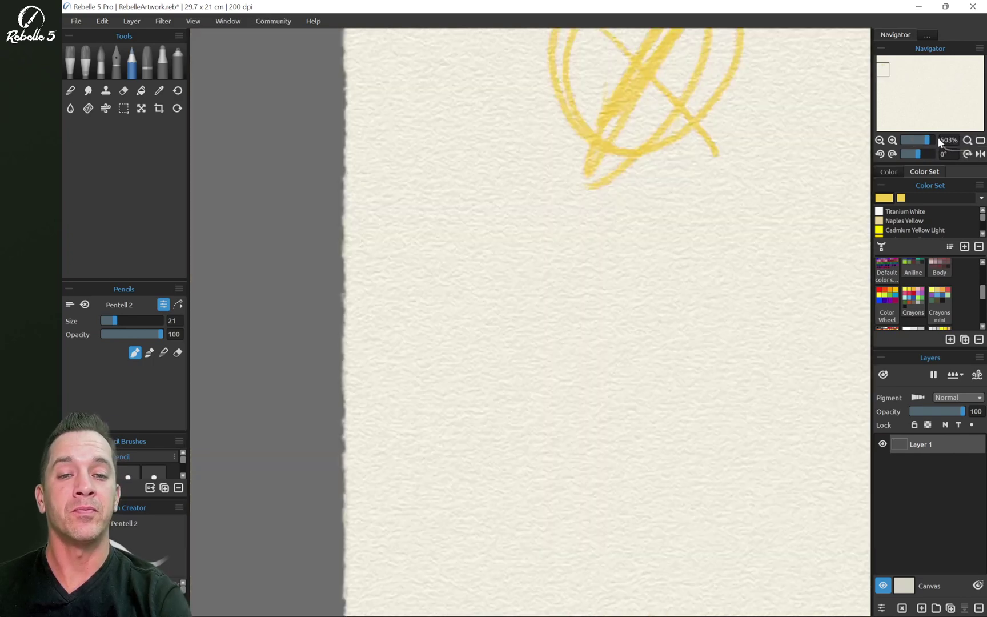
pyautogui.moveTo(753, 104)
pyautogui.mouseDown()
pyautogui.moveTo(651, 289)
pyautogui.moveTo(683, 329)
pyautogui.moveTo(705, 291)
pyautogui.mouseUp()
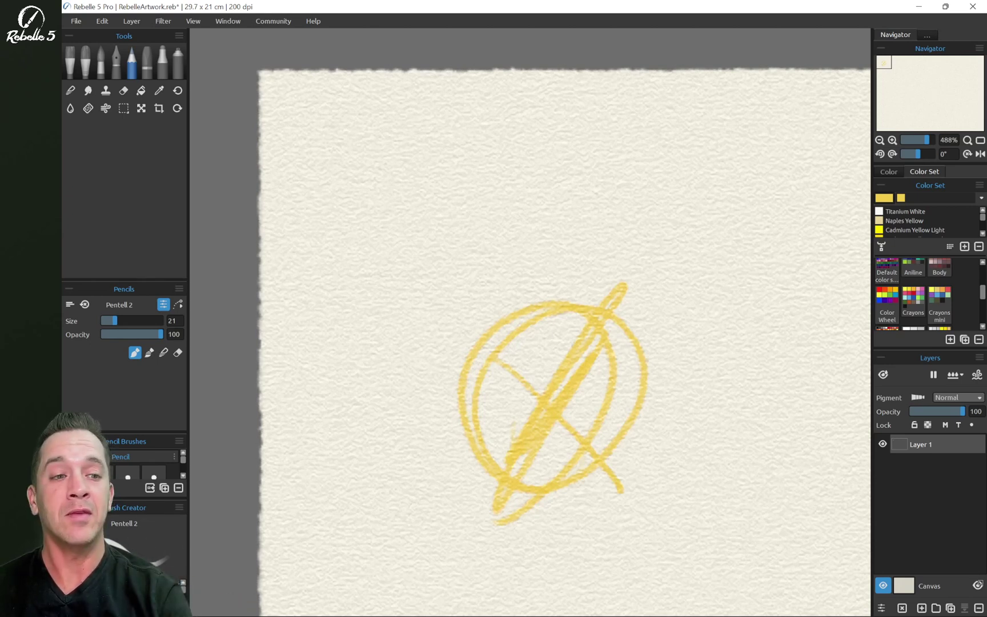
# - Flip the canvas view horizontally, fit it to the screen, and return to 100% zoom
pyautogui.click(979, 154)
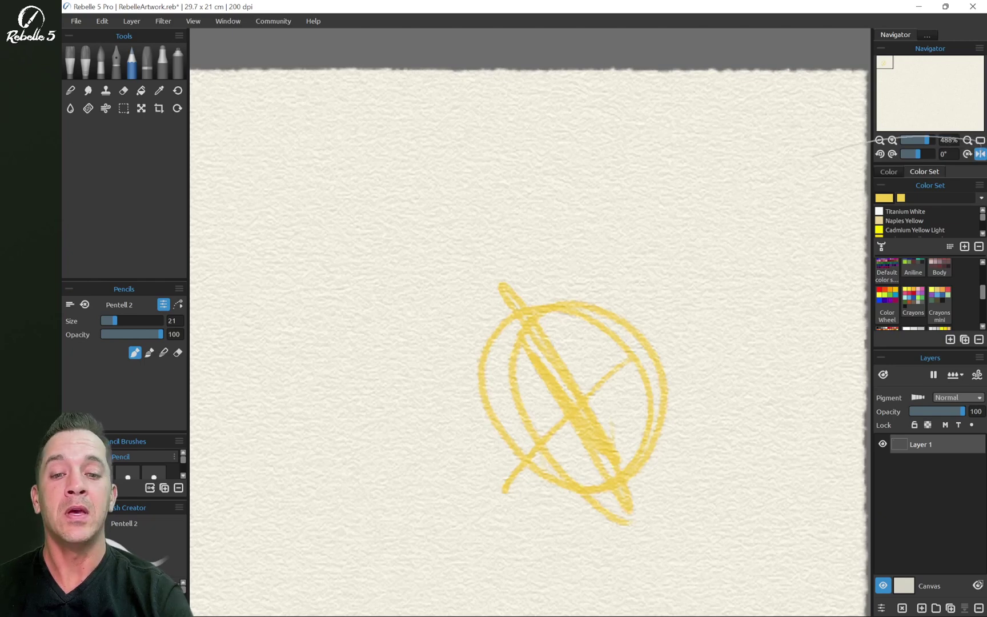
pyautogui.click(980, 141)
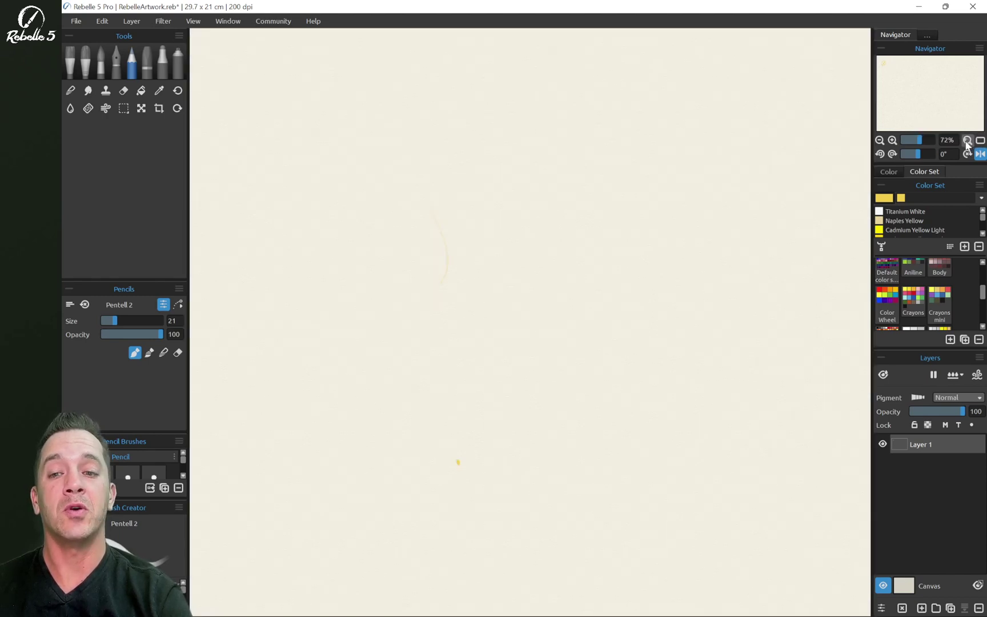
pyautogui.click(967, 141)
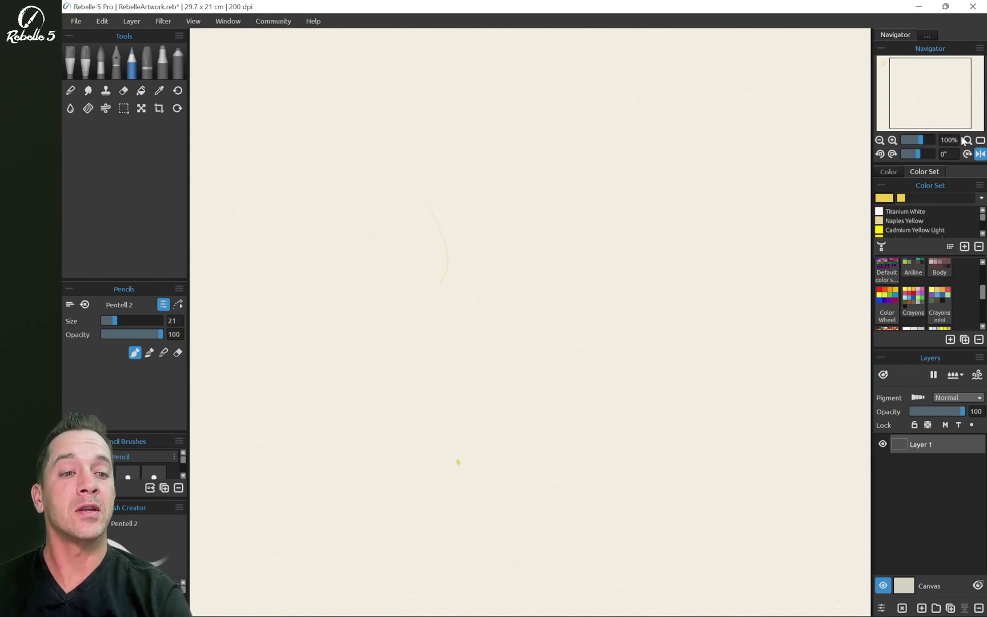
# - Clear the existing marks from Layer 1 and sketch a small yellow X near the middle of the canvas
pyautogui.press('Delete')
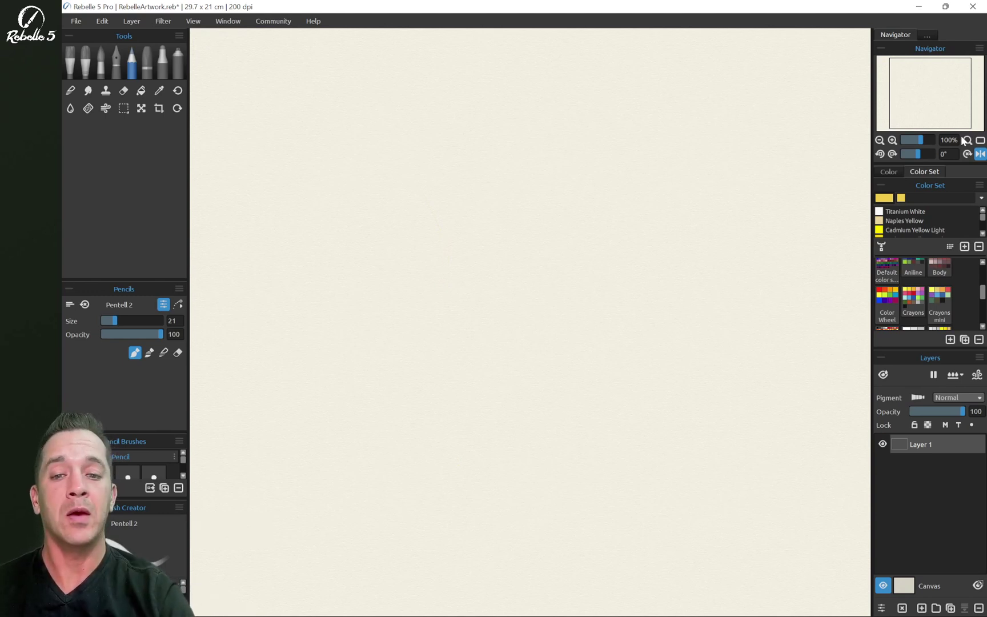
pyautogui.moveTo(509, 246); pyautogui.dragTo(555, 290)
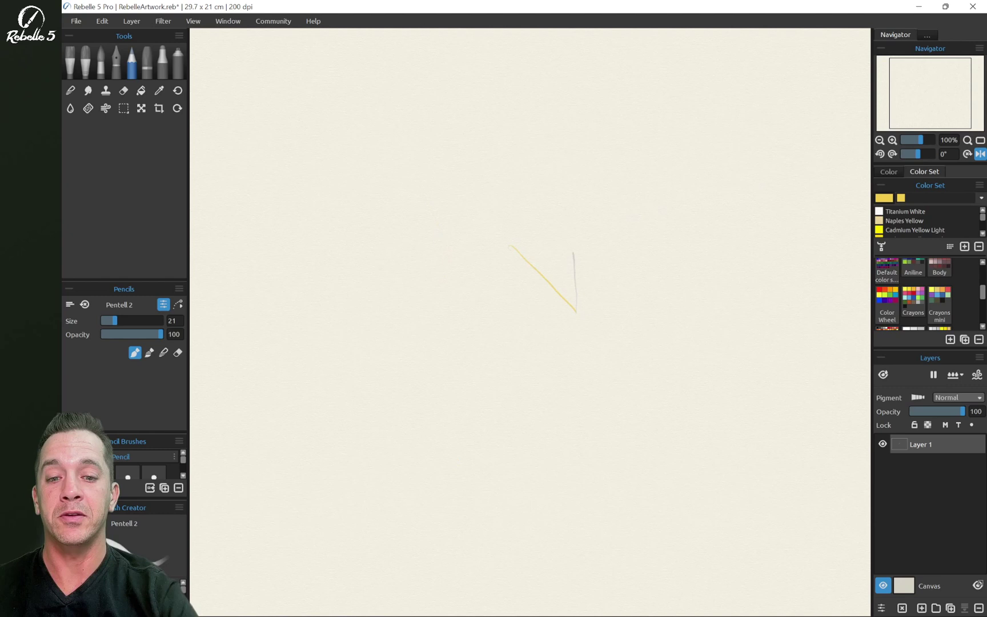
pyautogui.moveTo(571, 238); pyautogui.dragTo(520, 328)
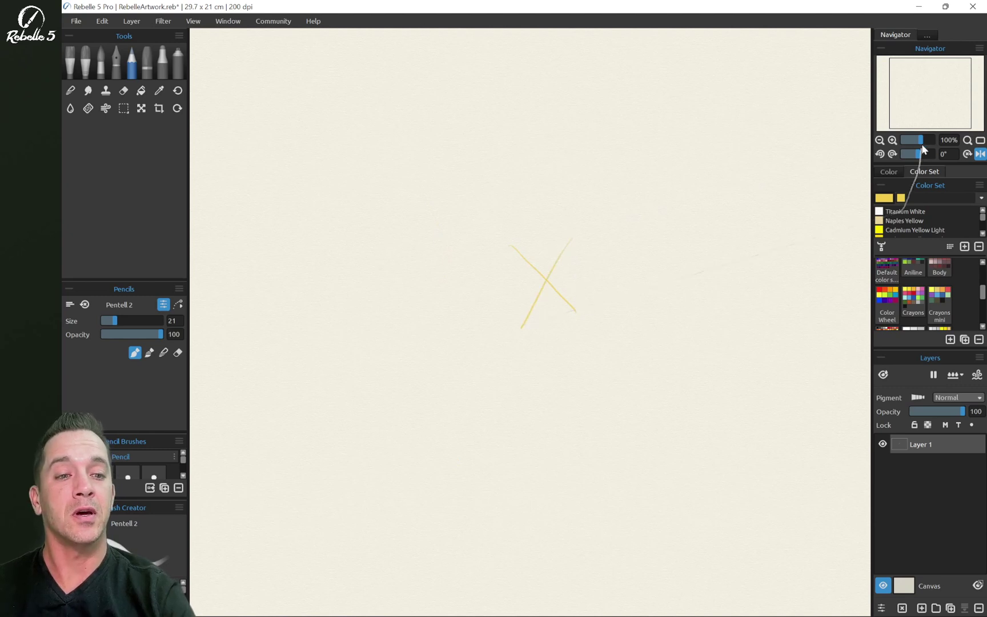
# - Draw a circle with a cross inside it over the yellow X, using Vandyke Brown and a pencil size of 100
pyautogui.scroll(-5, 925, 227)
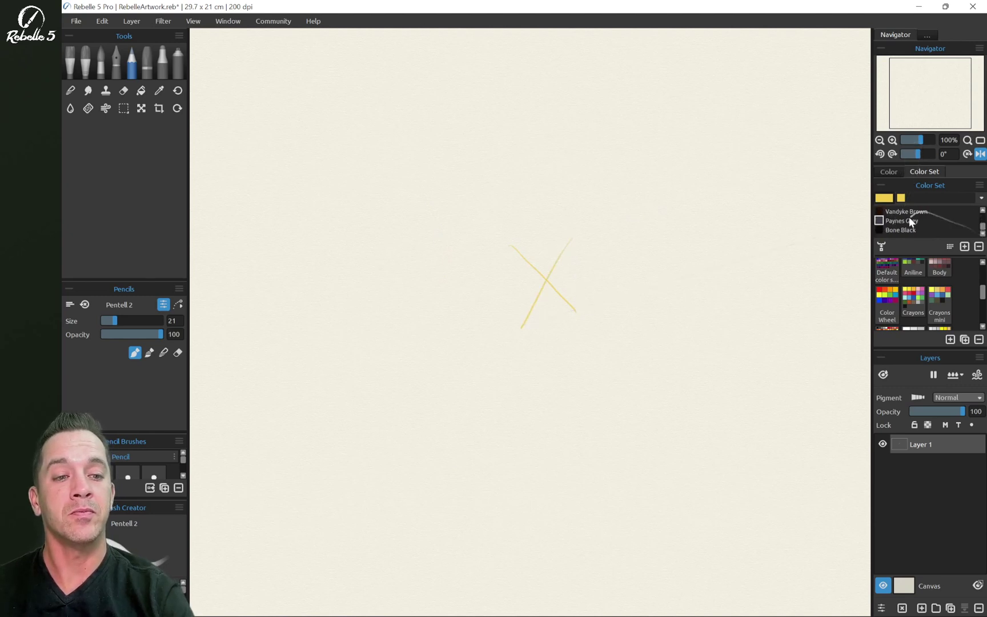
pyautogui.click(909, 214)
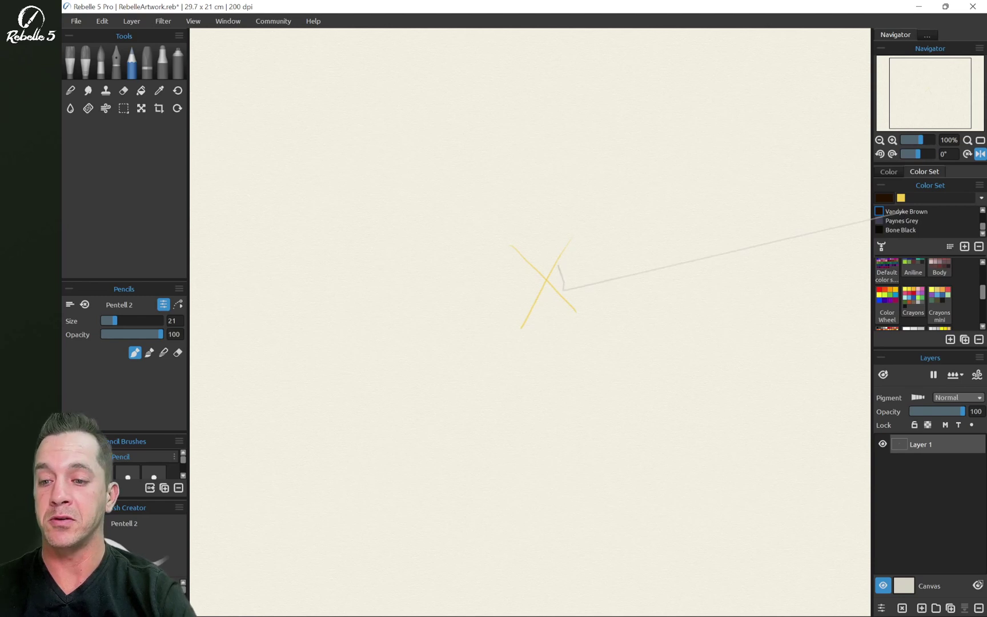
pyautogui.hotkey('ctrl', 'alt')
pyautogui.moveTo(496, 290); pyautogui.dragTo(622, 273)
pyautogui.moveTo(541, 317)
pyautogui.mouseDown()
pyautogui.moveTo(559, 215)
pyautogui.moveTo(569, 334)
pyautogui.moveTo(486, 234)
pyautogui.moveTo(545, 205)
pyautogui.moveTo(602, 330)
pyautogui.mouseUp()
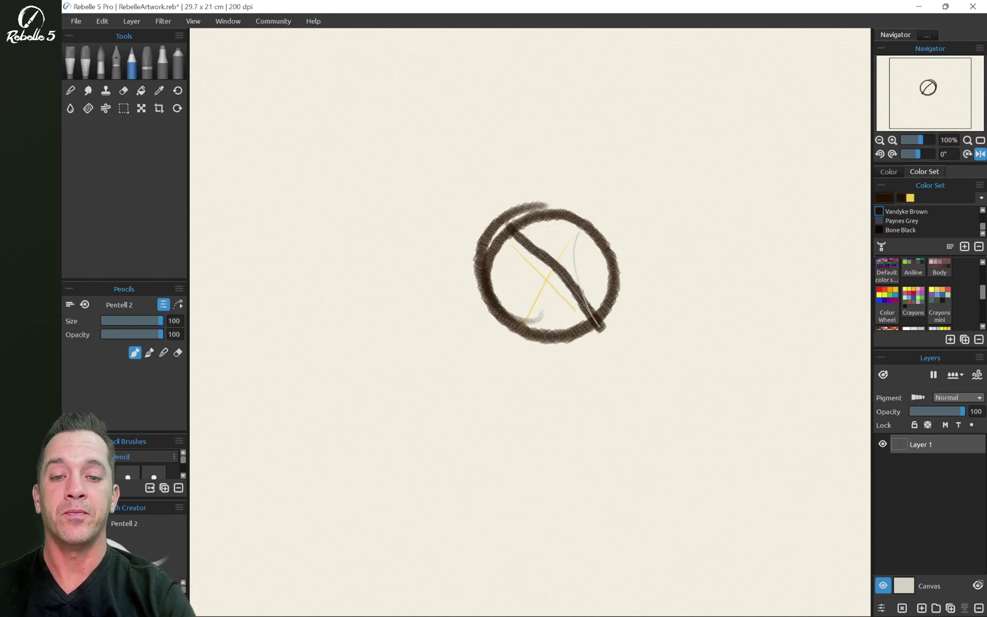
pyautogui.moveTo(578, 228); pyautogui.dragTo(518, 340)
pyautogui.moveTo(557, 269); pyautogui.dragTo(517, 340)
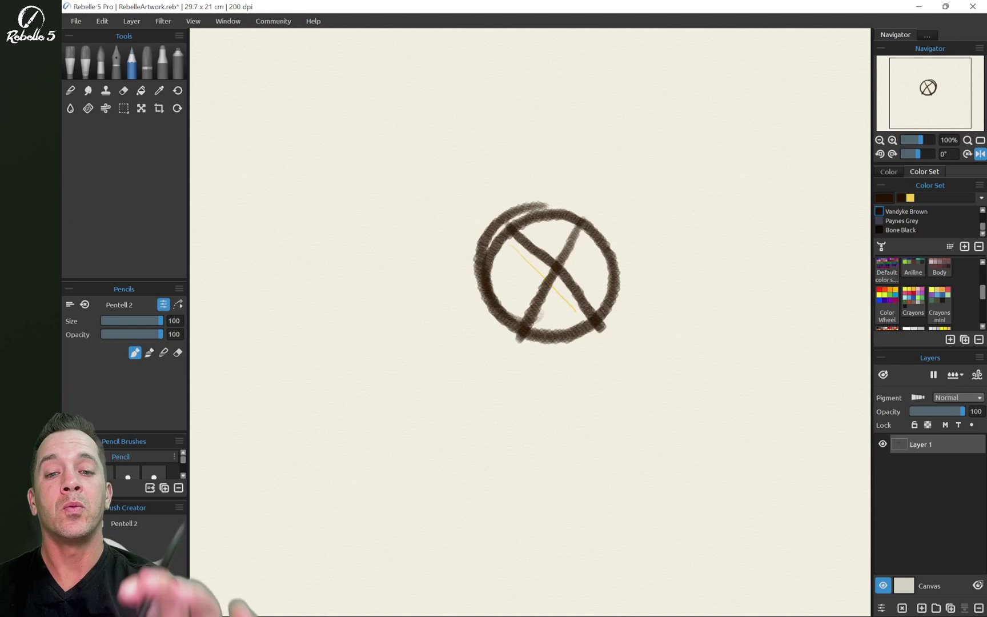
# - Examine the brown strokes and paper texture at zoom levels up to 2000%, ending at 97%
pyautogui.click(892, 140)
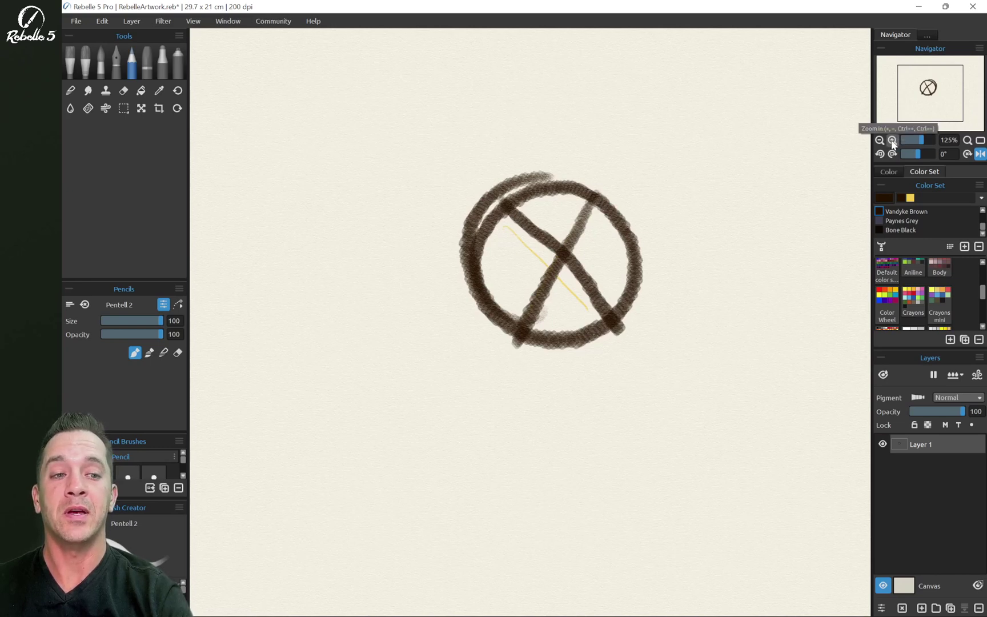
pyautogui.click(892, 140)
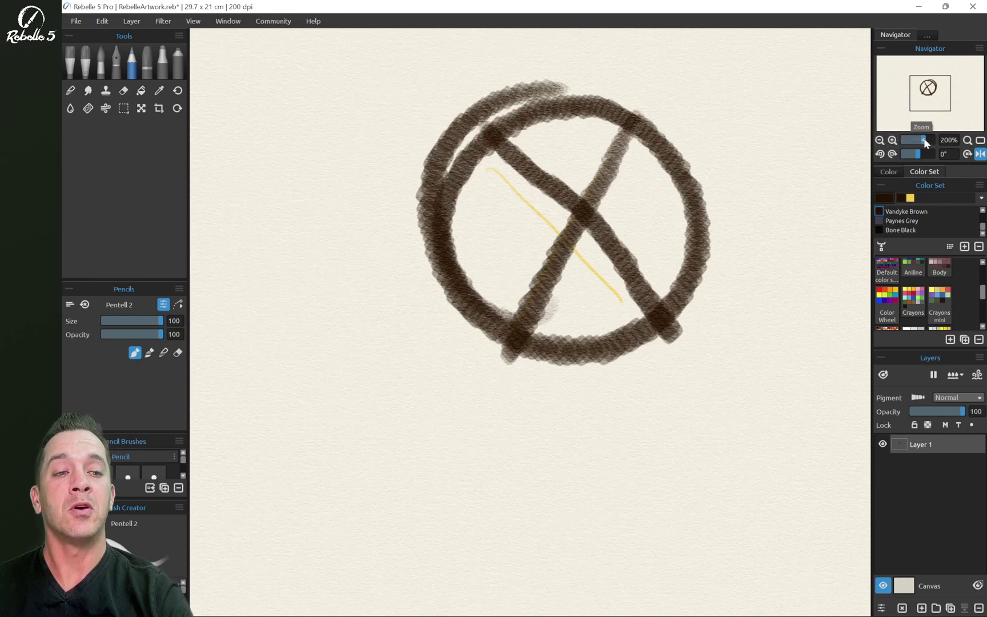
pyautogui.moveTo(923, 140); pyautogui.dragTo(937, 144)
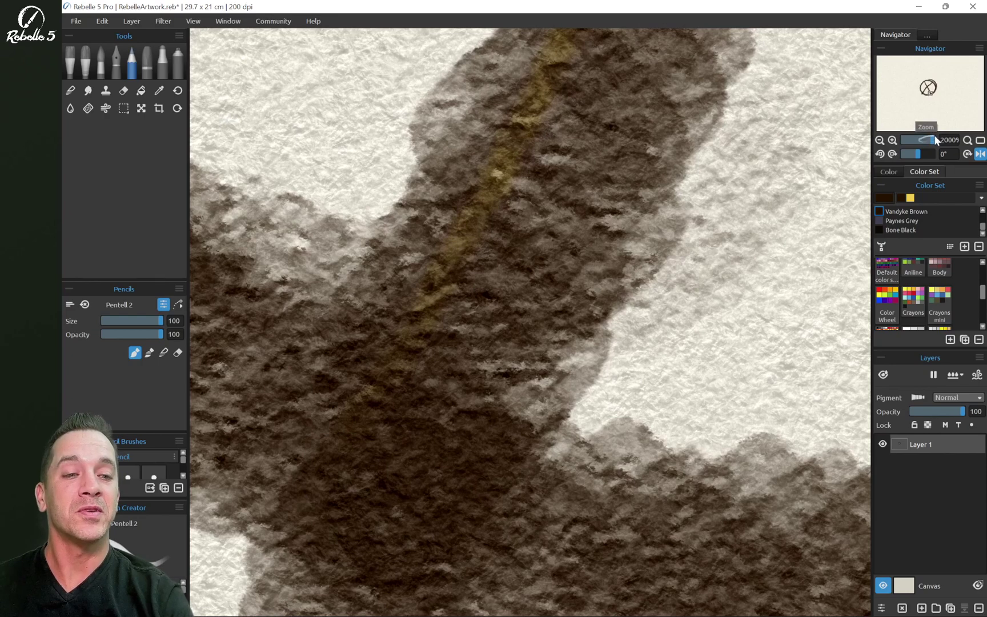
pyautogui.moveTo(936, 140); pyautogui.dragTo(922, 142)
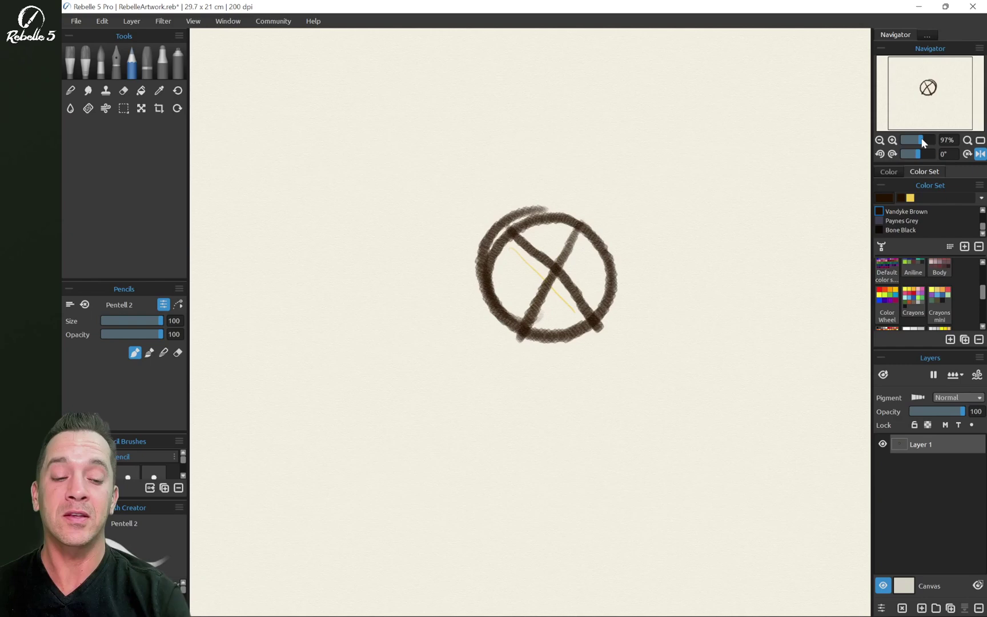
# - Change the canvas texture to EX29 Yucca Rough with its default color
pyautogui.click(903, 586)
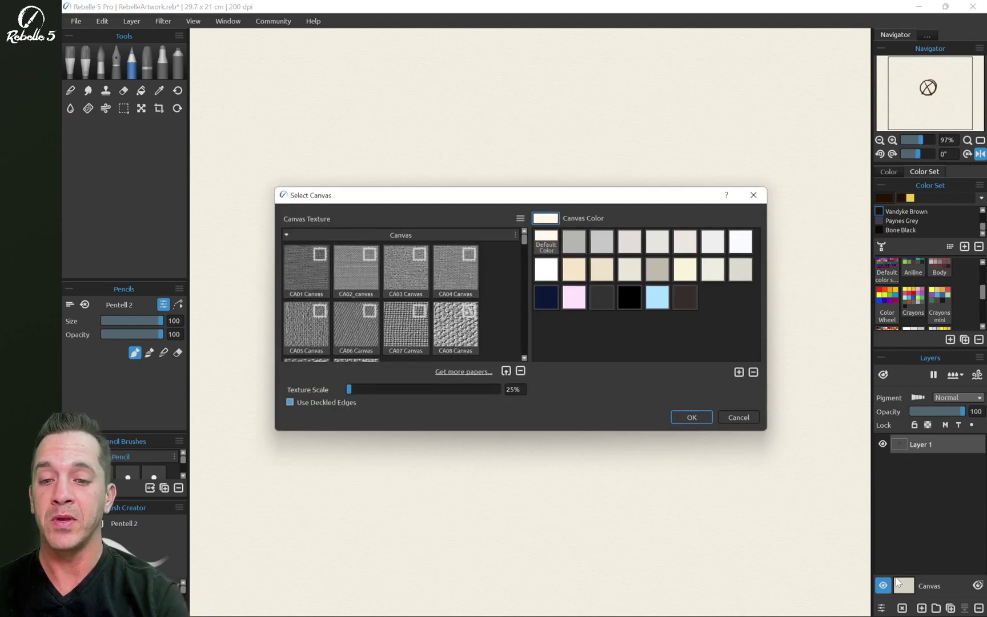
pyautogui.moveTo(521, 244); pyautogui.dragTo(510, 286)
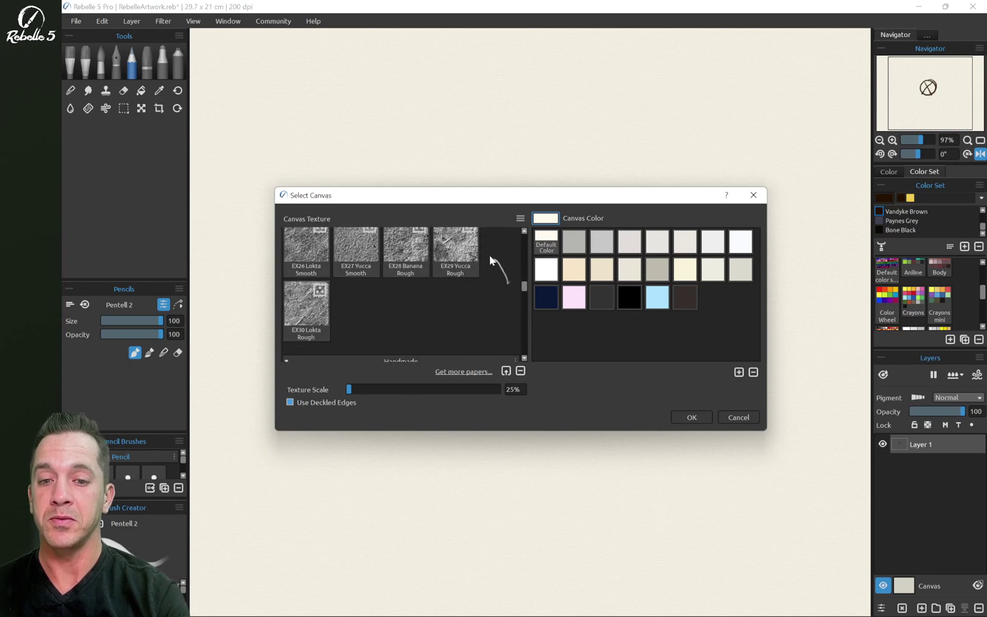
pyautogui.click(462, 254)
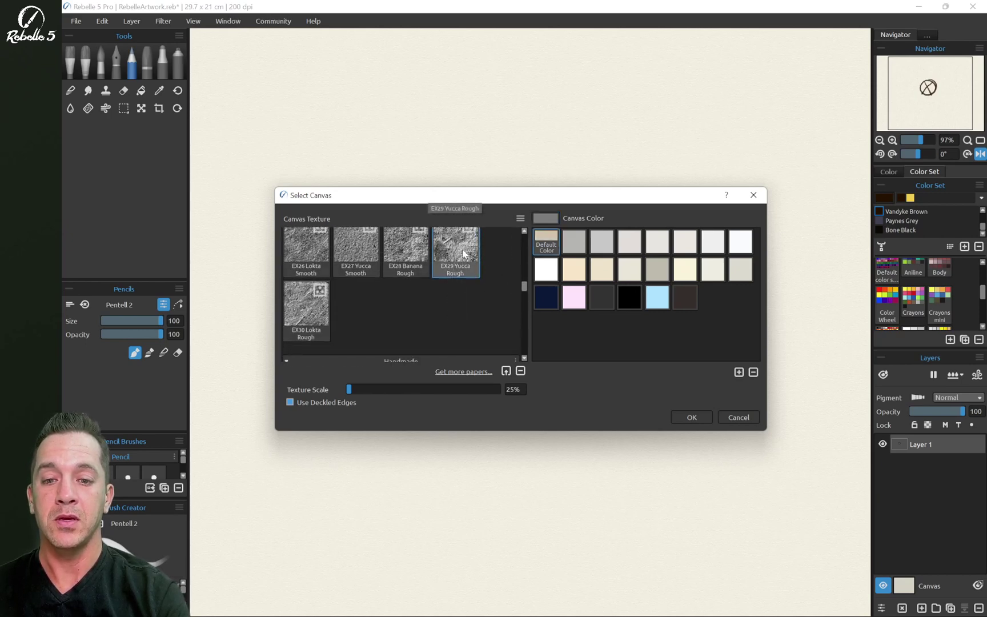
pyautogui.click(707, 415)
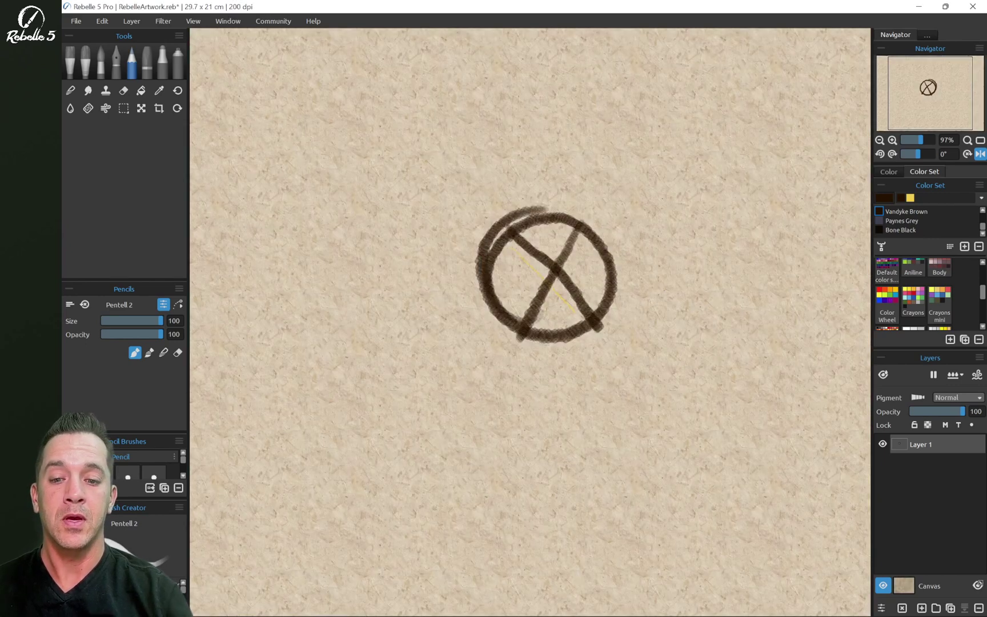
# - Increase the texture scale of the Yucca Rough canvas so its fibres appear larger
pyautogui.click(901, 575)
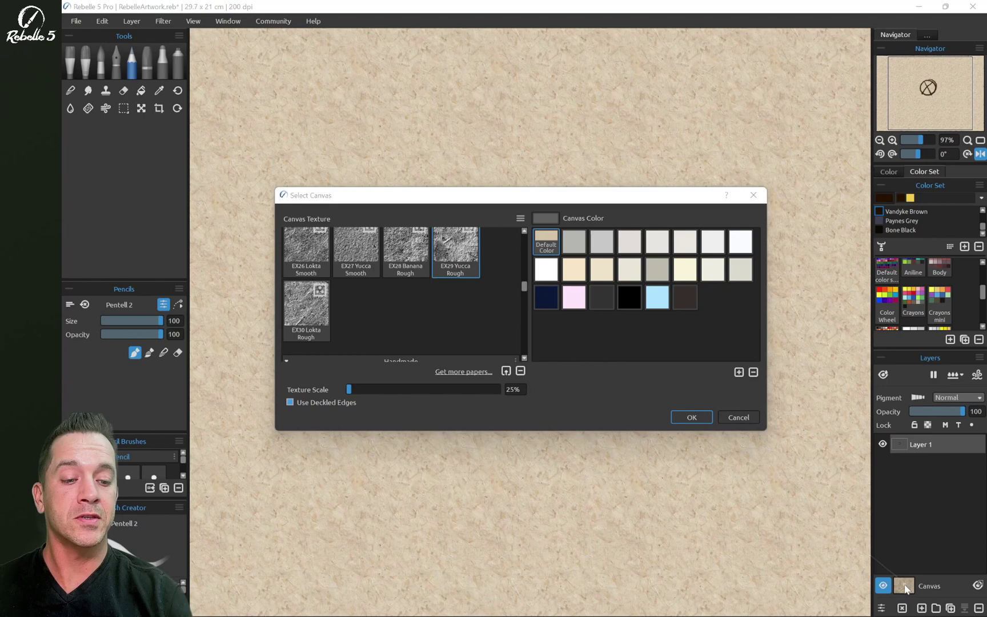
pyautogui.moveTo(349, 389); pyautogui.dragTo(378, 390)
pyautogui.click(691, 417)
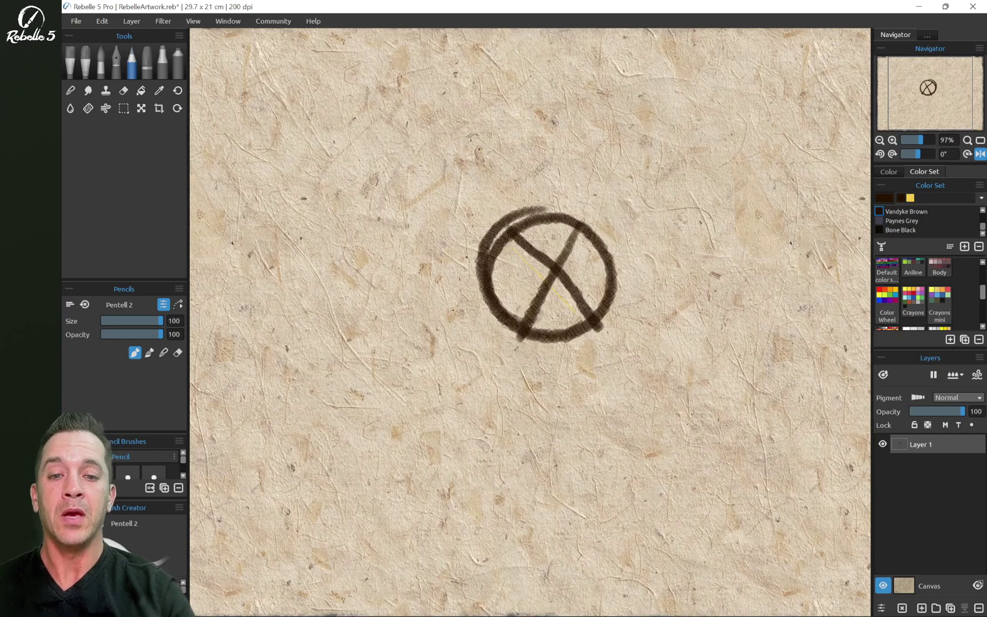
# - Enable NanoPixel for the canvas visibility and compare the stroke detail at different magnifications up to 2000%
pyautogui.scroll(5, 649, 236)
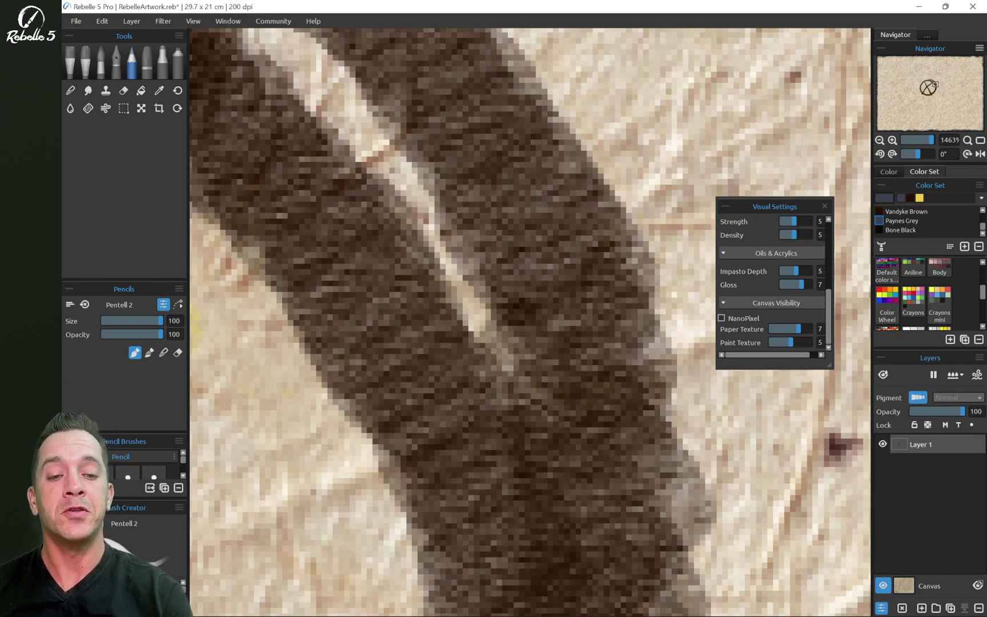
pyautogui.click(721, 318)
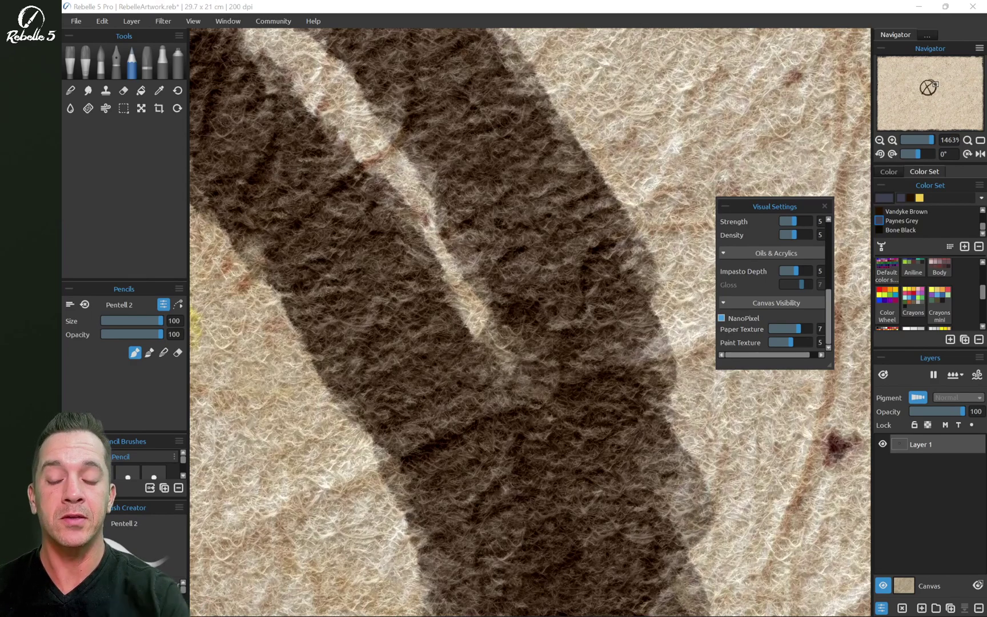
pyautogui.scroll(-6, 530, 322)
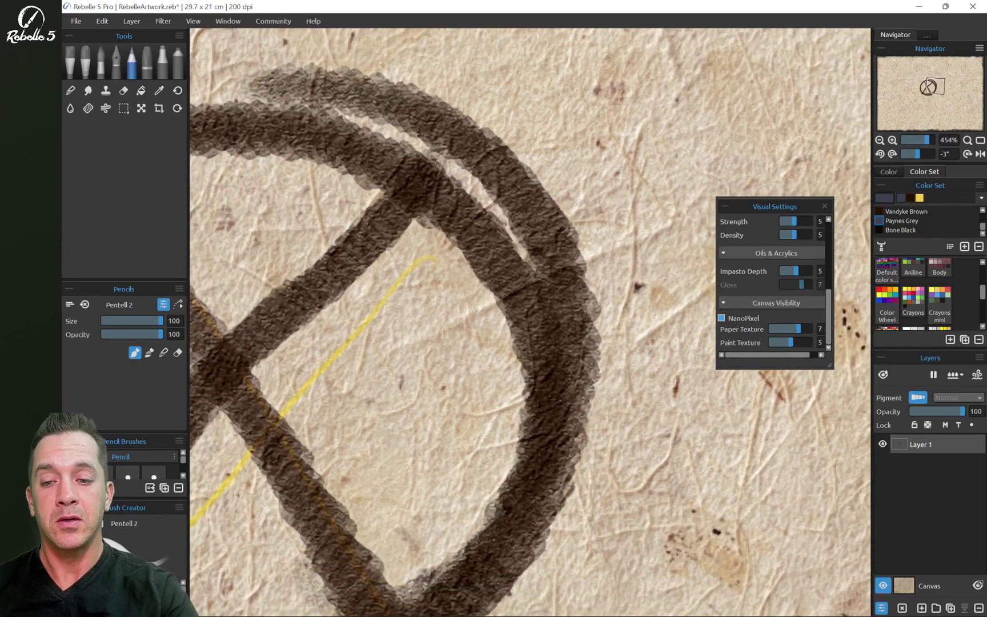
pyautogui.scroll(-3, 531, 322)
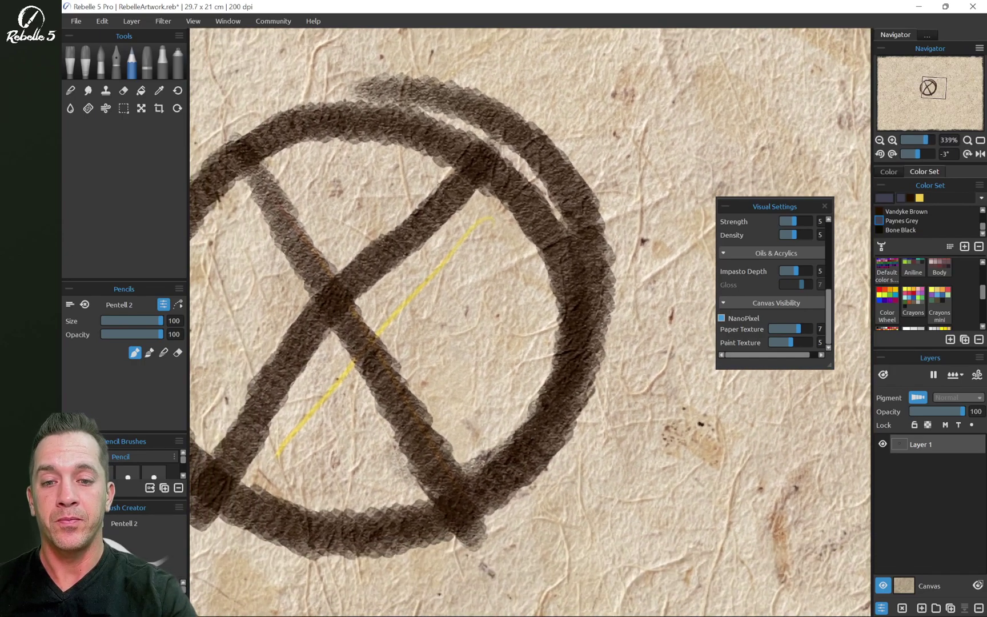
pyautogui.scroll(-1, 530, 322)
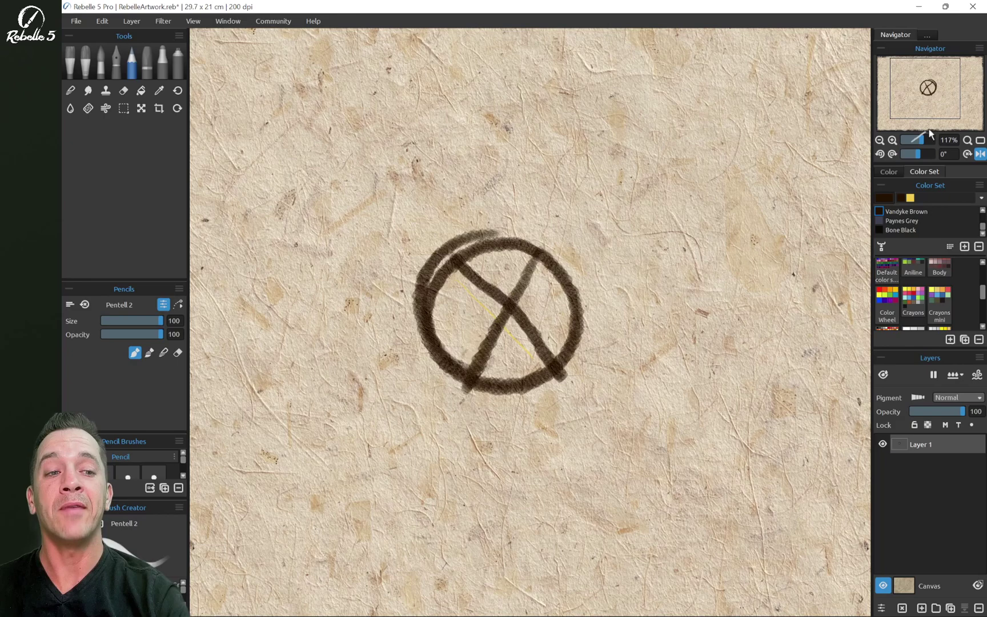
pyautogui.moveTo(921, 139); pyautogui.dragTo(937, 144)
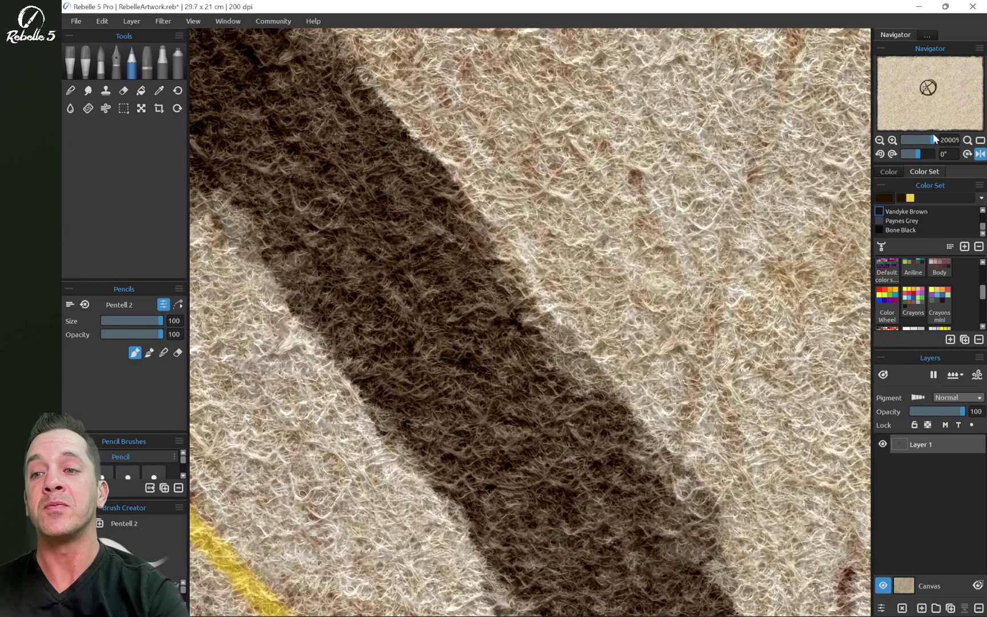
# - View the size options for a NanoPixel export and close the export settings without exporting
pyautogui.click(101, 21)
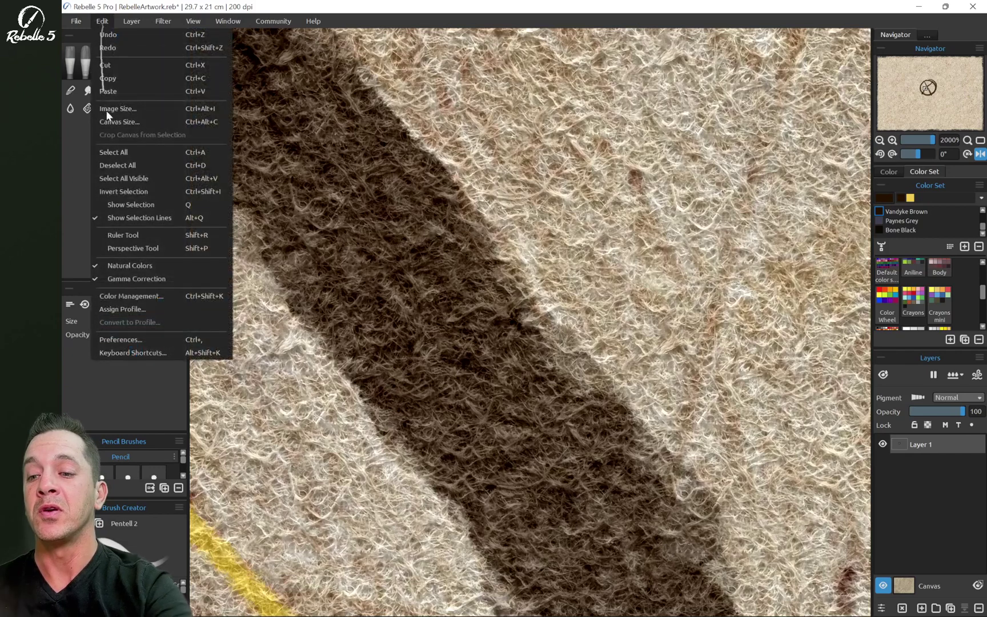
pyautogui.click(77, 22)
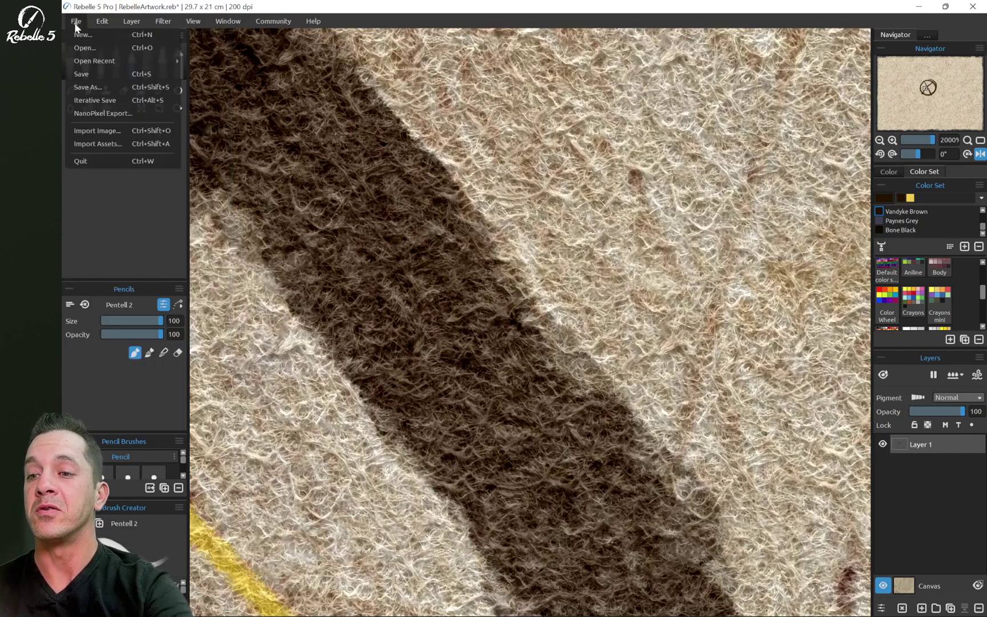
pyautogui.click(130, 112)
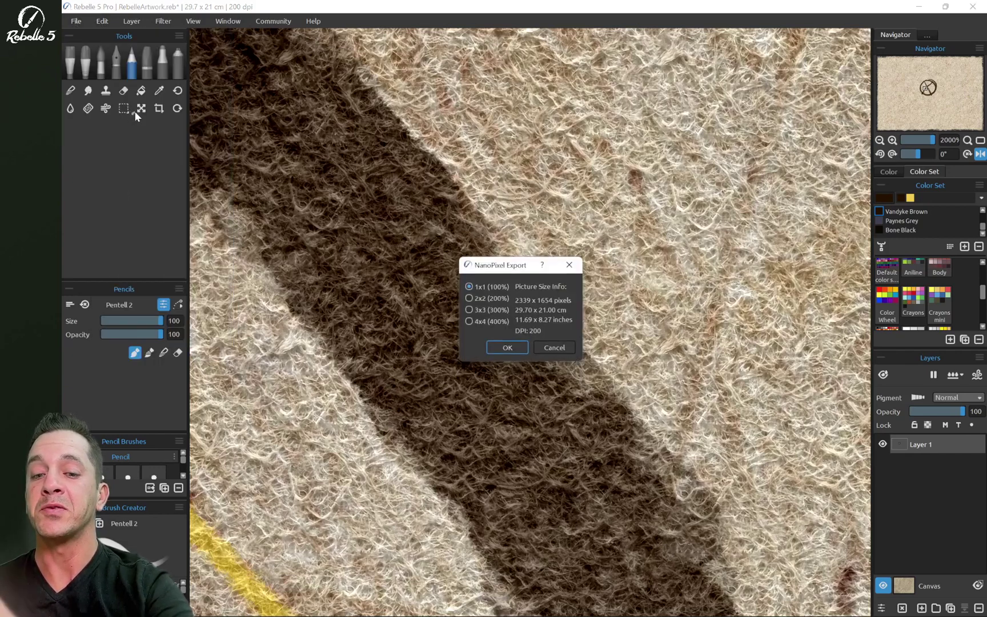
pyautogui.click(551, 347)
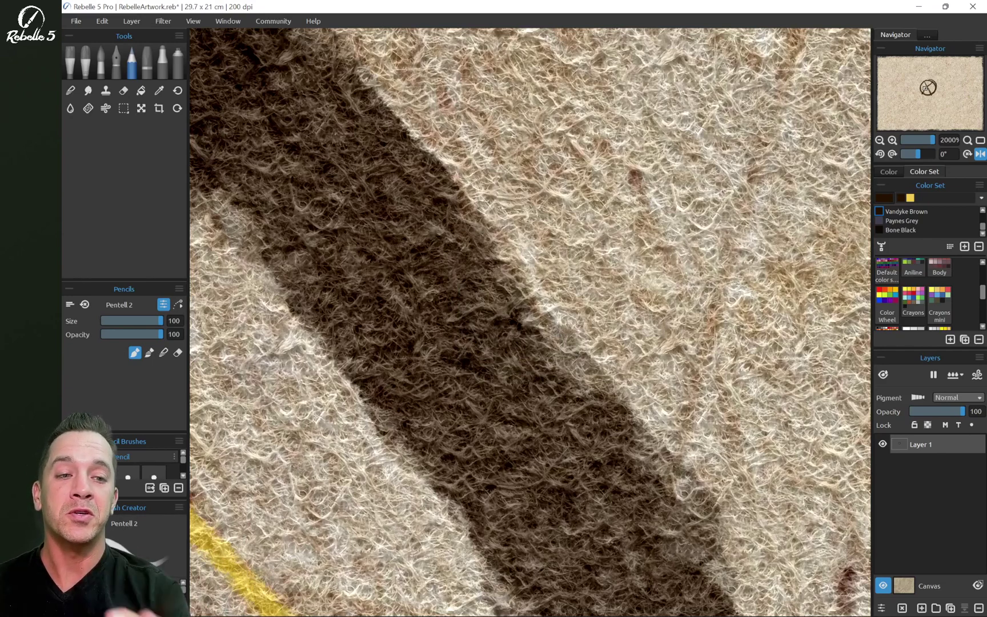
# - Fit the whole artwork to the screen and preview it in greyscale before restoring the color display
pyautogui.scroll(-1, 530, 322)
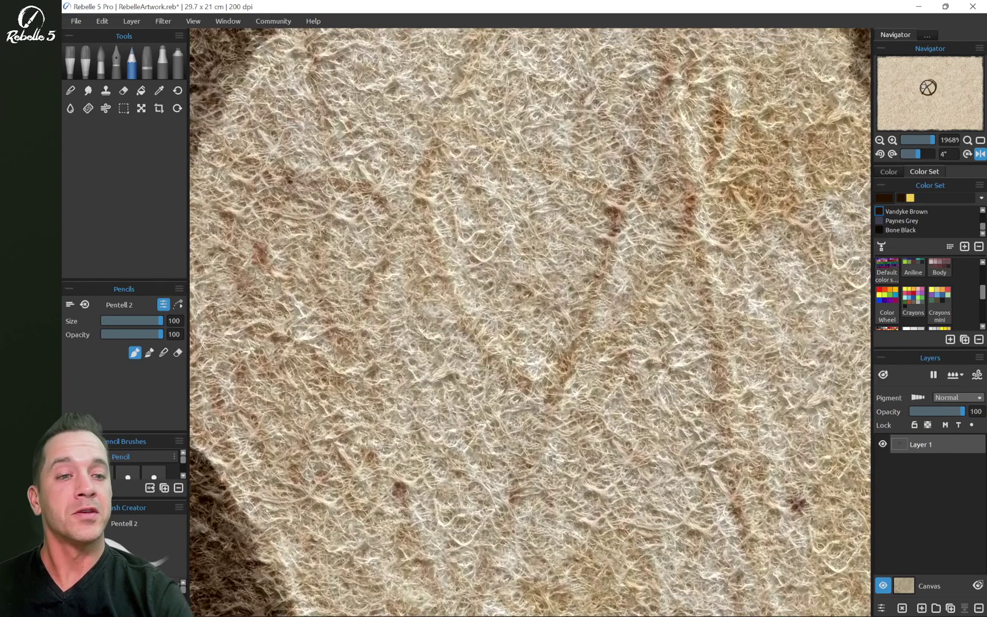
pyautogui.click(980, 140)
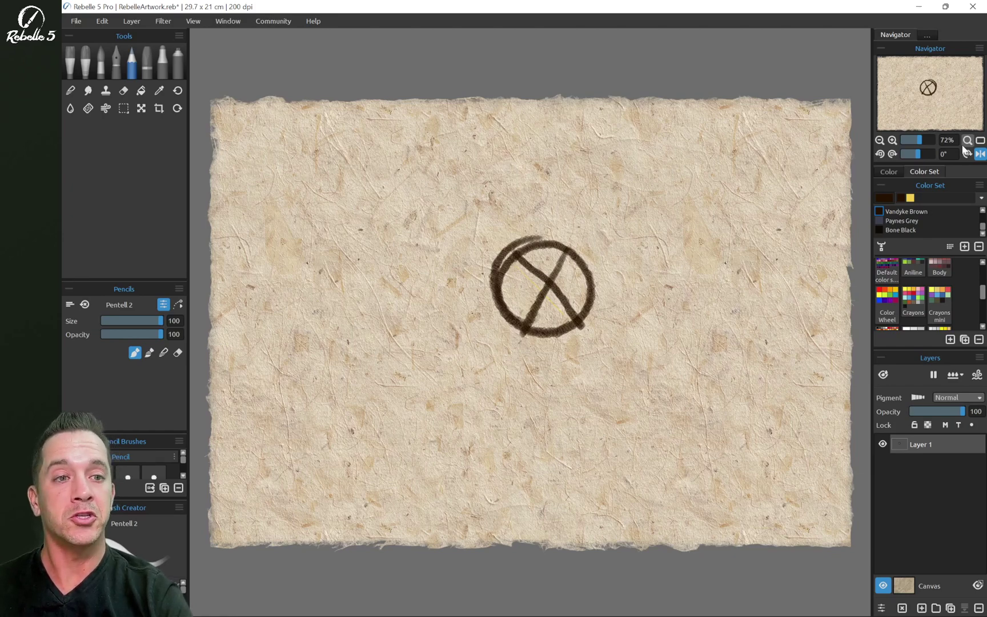
pyautogui.press('g')
pyautogui.press('g')
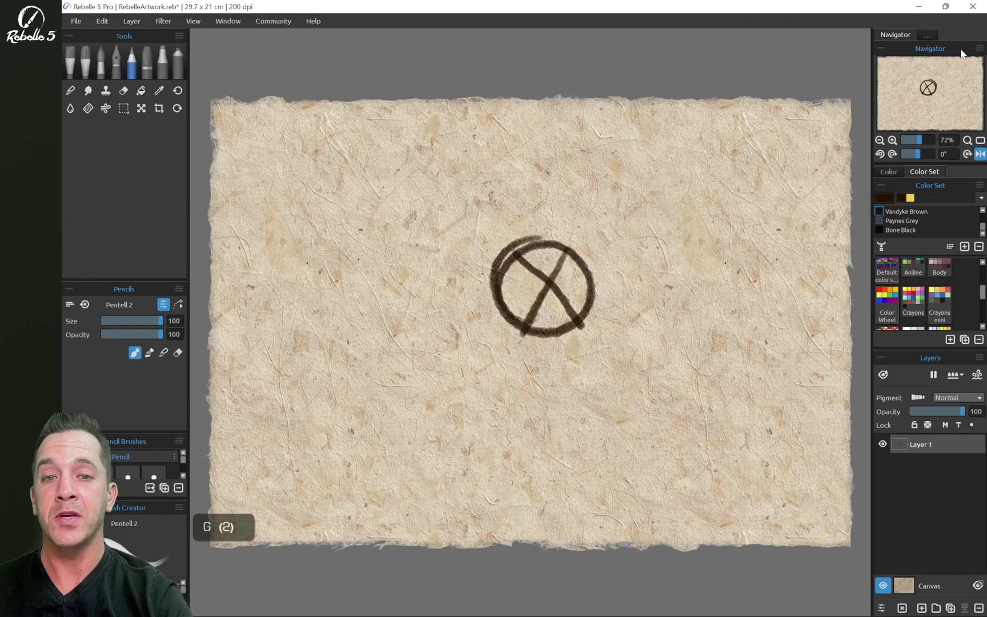
pyautogui.click(980, 48)
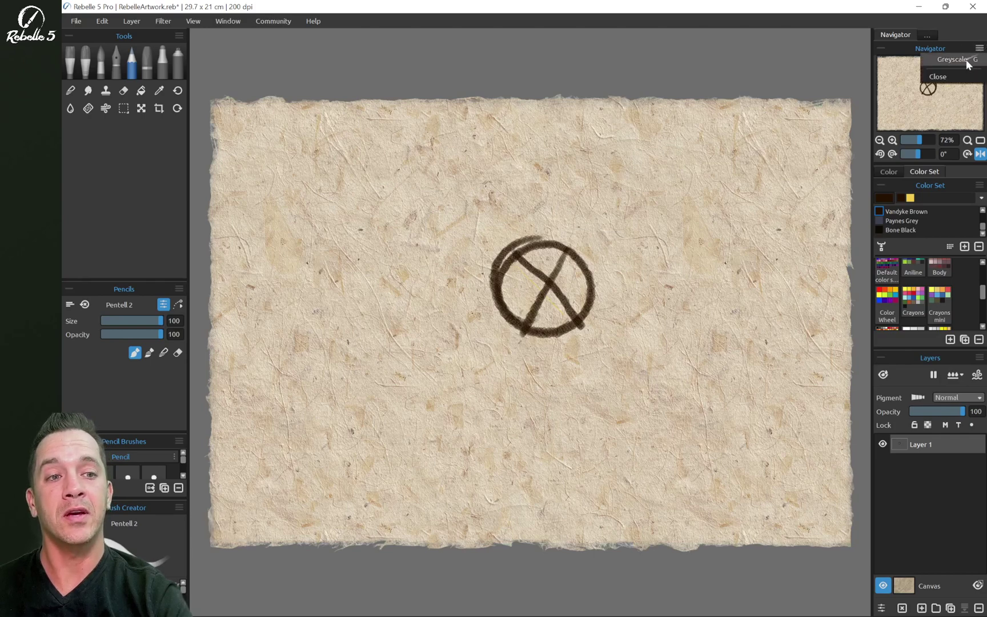
pyautogui.click(965, 61)
pyautogui.click(980, 47)
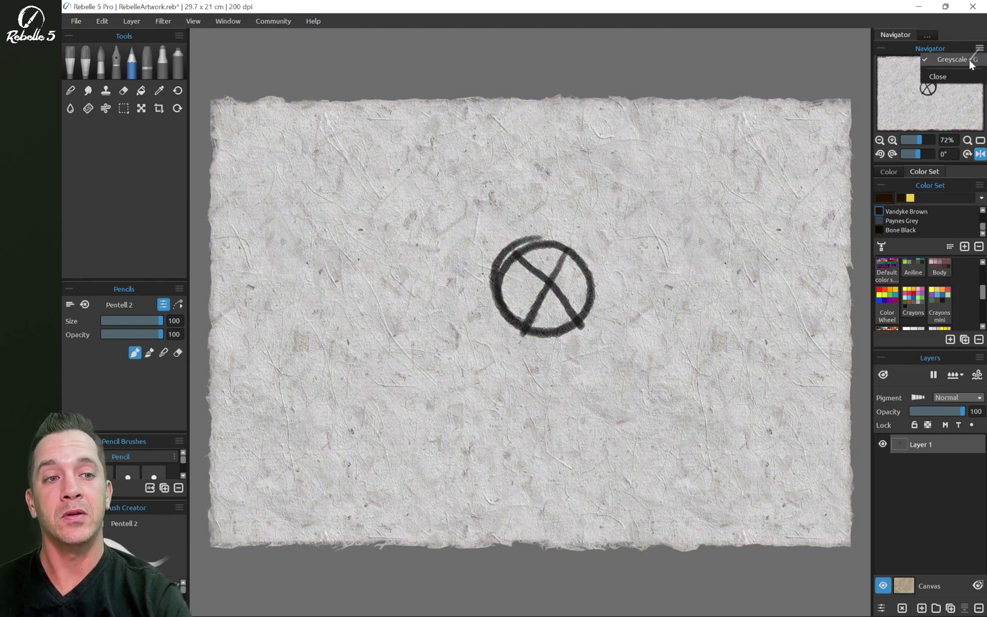
pyautogui.click(969, 60)
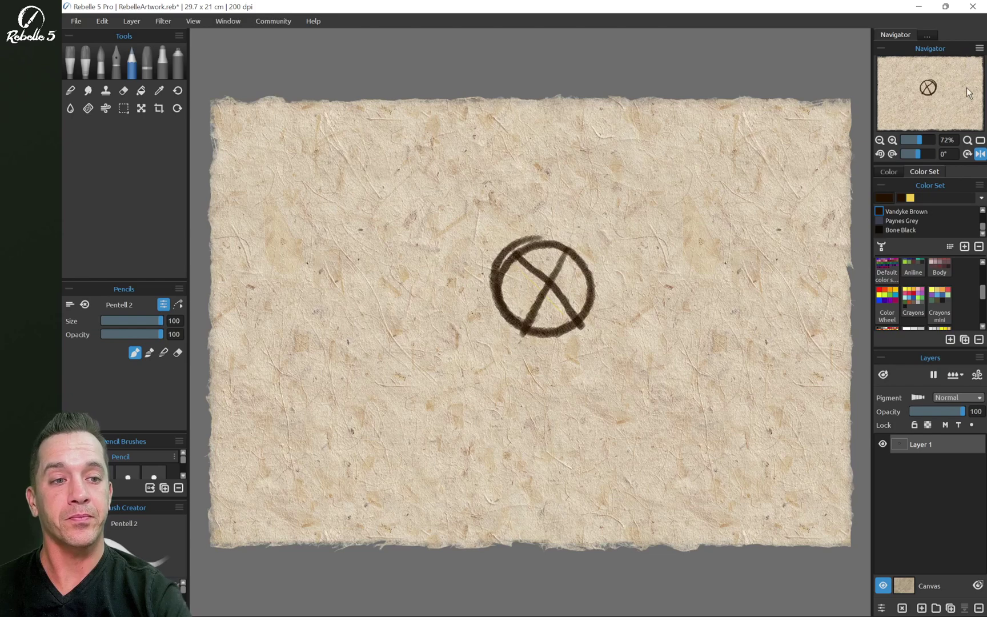
# - Rotate the canvas view counterclockwise to -10° and rotate it clockwise back to 0°
pyautogui.click(893, 154)
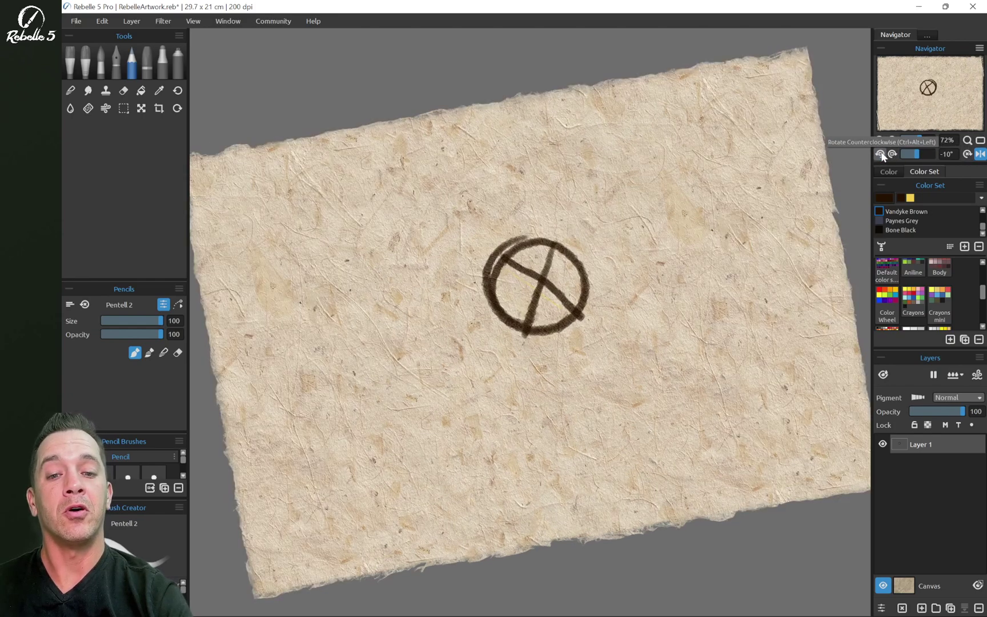
pyautogui.click(892, 155)
pyautogui.click(892, 154)
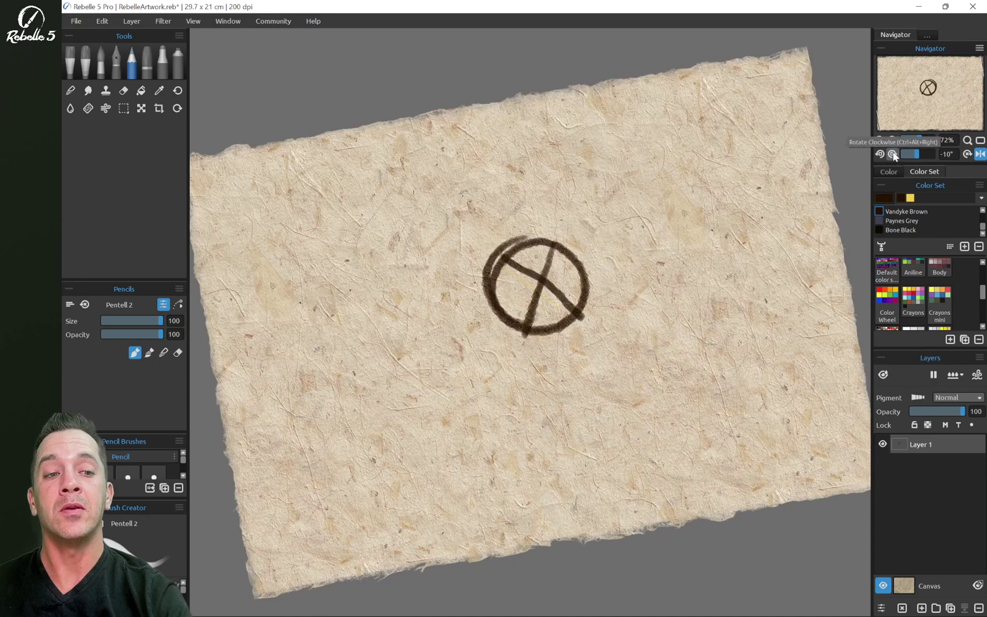
pyautogui.click(893, 155)
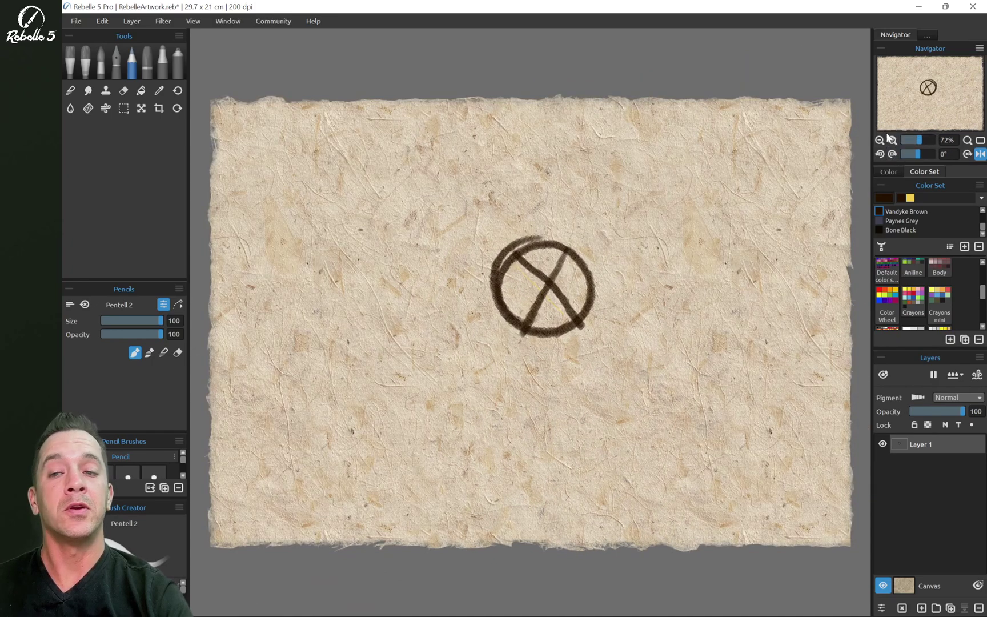
# - Look up the transformation locking angle in the Tools preferences
pyautogui.click(101, 20)
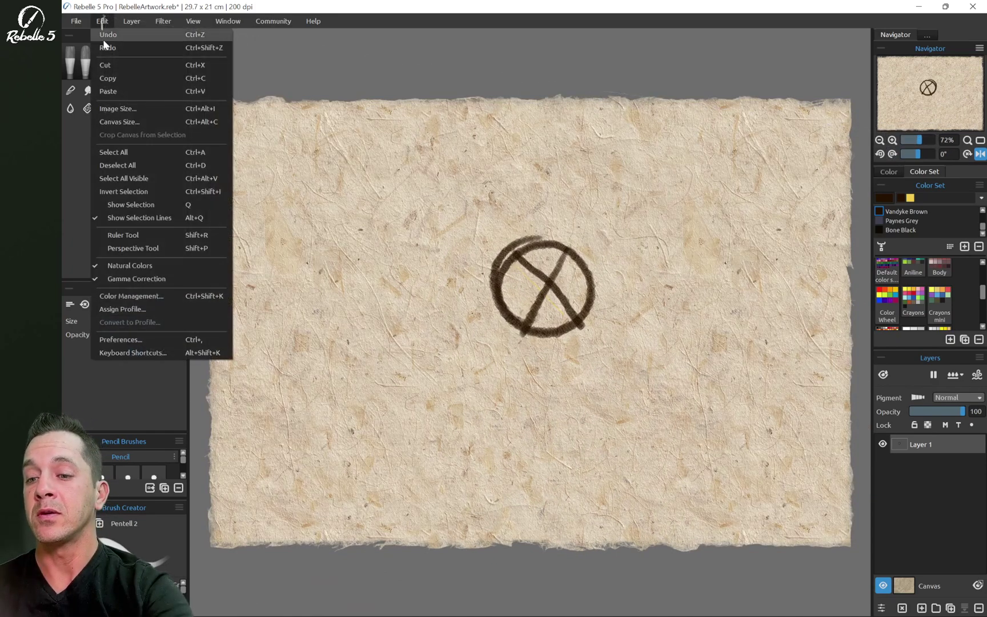
pyautogui.click(171, 336)
pyautogui.click(384, 177)
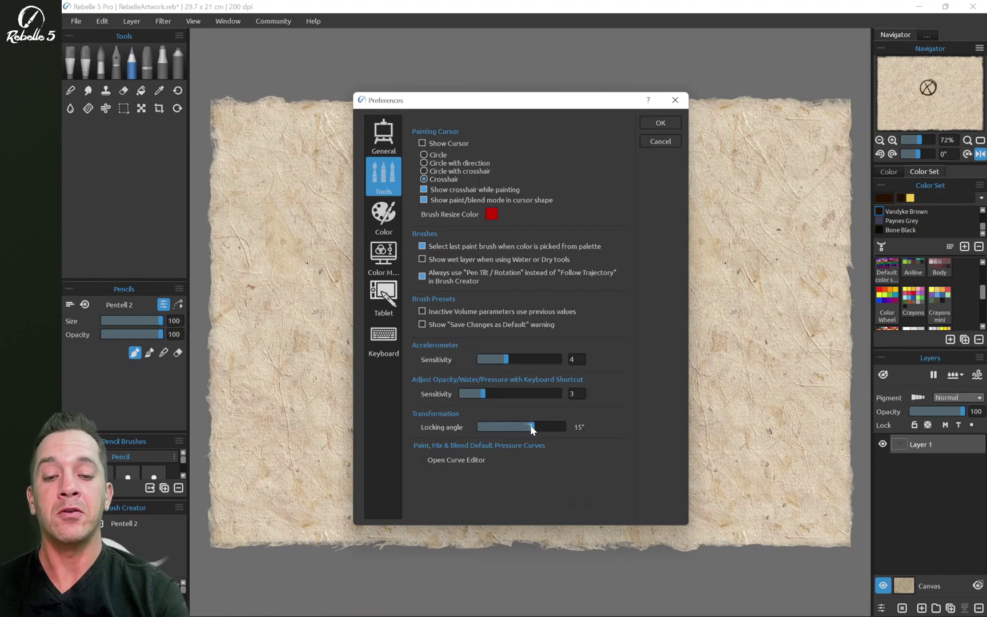
pyautogui.moveTo(532, 428); pyautogui.dragTo(542, 429)
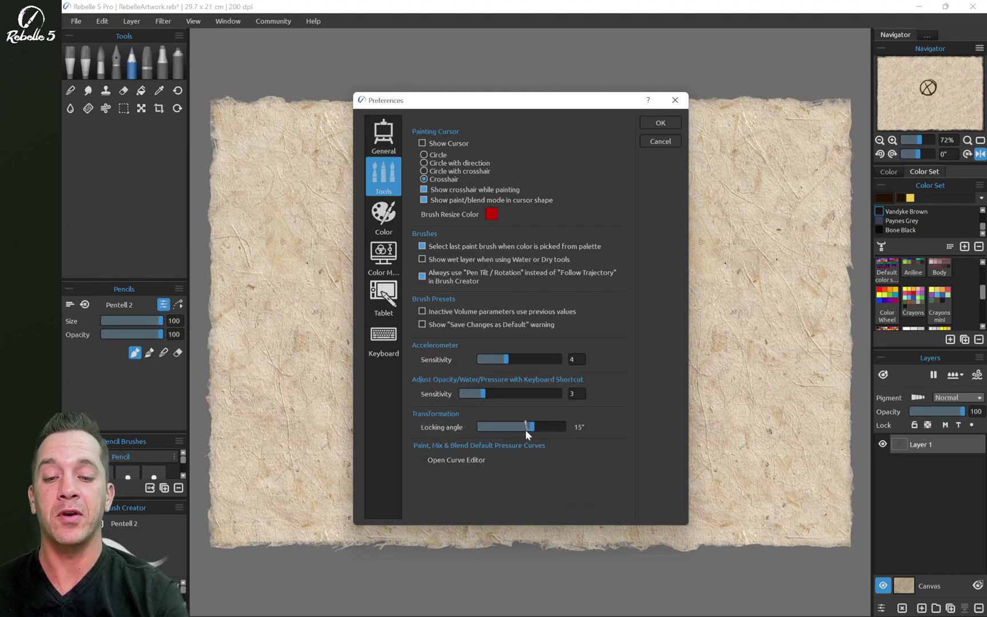
# - Enable Rotate at cursor for the canvas in the General preferences and apply the change
pyautogui.click(384, 136)
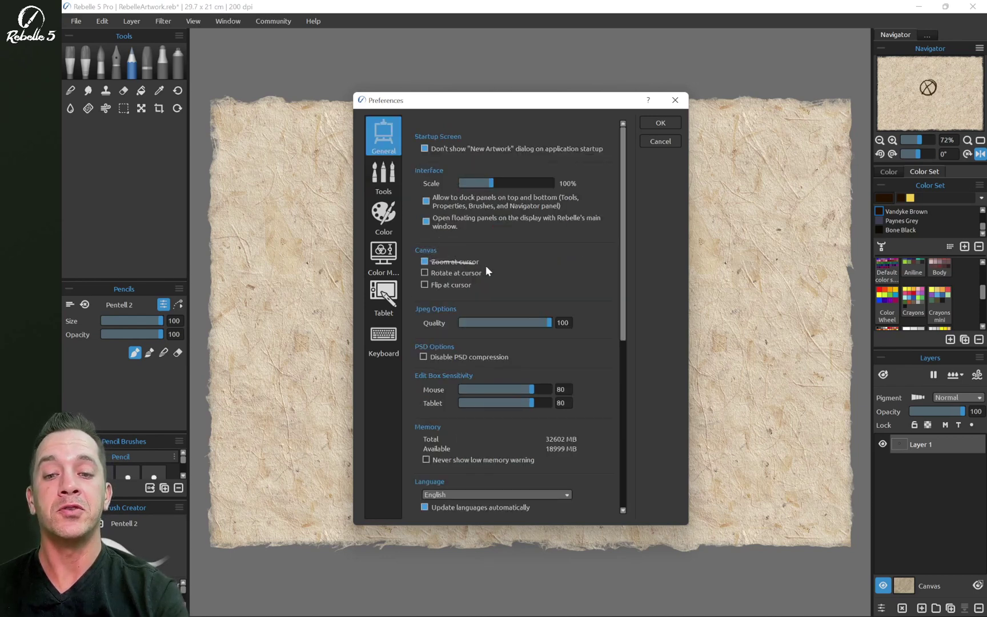
pyautogui.moveTo(424, 272); pyautogui.dragTo(440, 272)
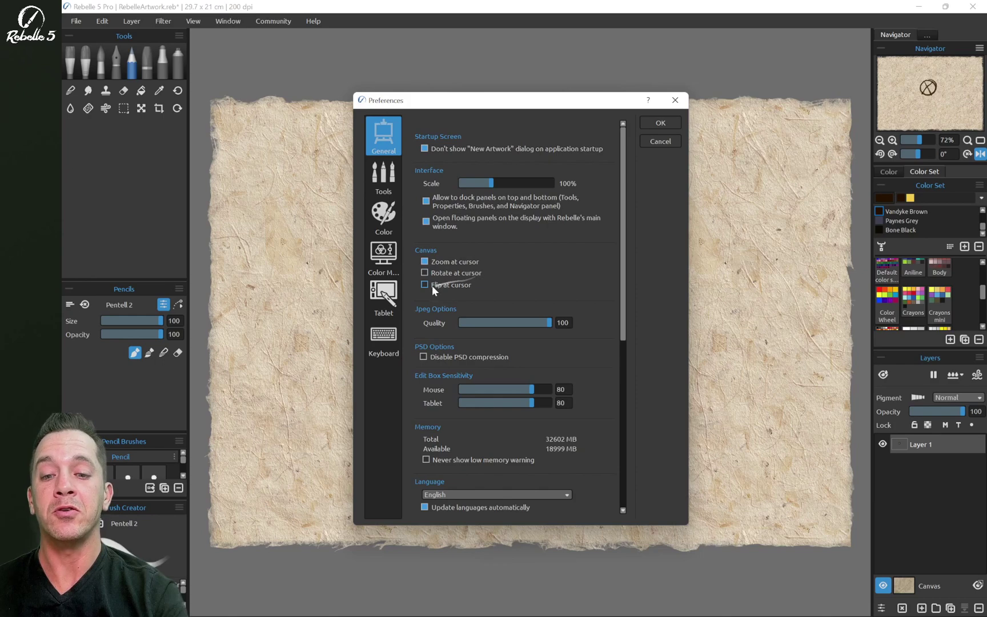
pyautogui.click(424, 272)
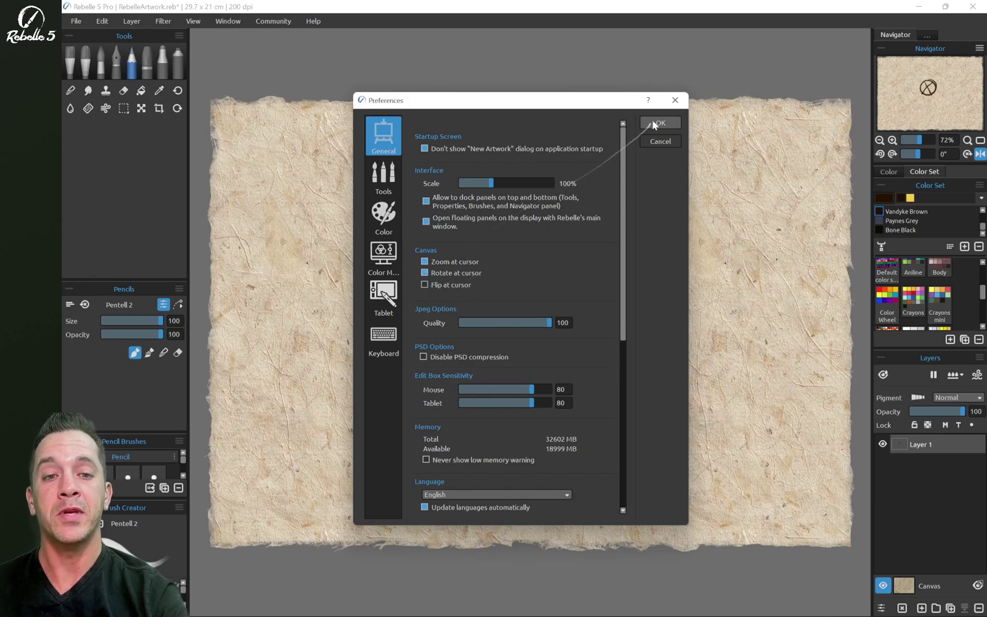
pyautogui.click(660, 123)
# - Try zooming and rotating the canvas view around the cursor, ending at about 65% zoom and 0° rotation
pyautogui.scroll(-1, 524, 309)
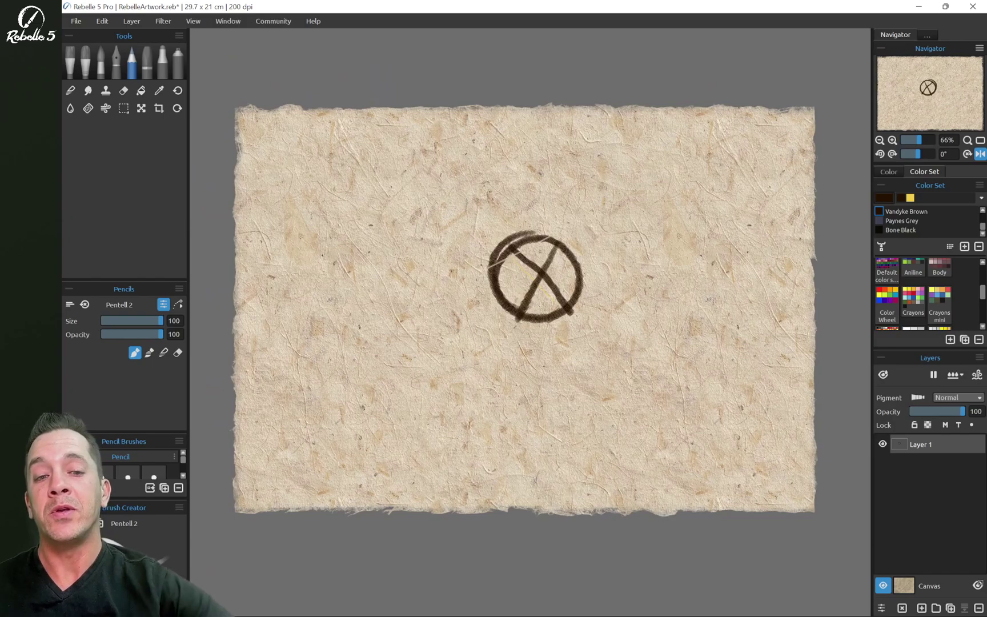
pyautogui.moveTo(495, 263); pyautogui.dragTo(522, 34)
pyautogui.moveTo(534, 81)
pyautogui.mouseDown()
pyautogui.moveTo(472, 115)
pyautogui.moveTo(498, 273)
pyautogui.moveTo(529, 276)
pyautogui.moveTo(473, 171)
pyautogui.moveTo(474, 128)
pyautogui.moveTo(566, 272)
pyautogui.moveTo(513, 290)
pyautogui.mouseUp()
pyautogui.press('o')
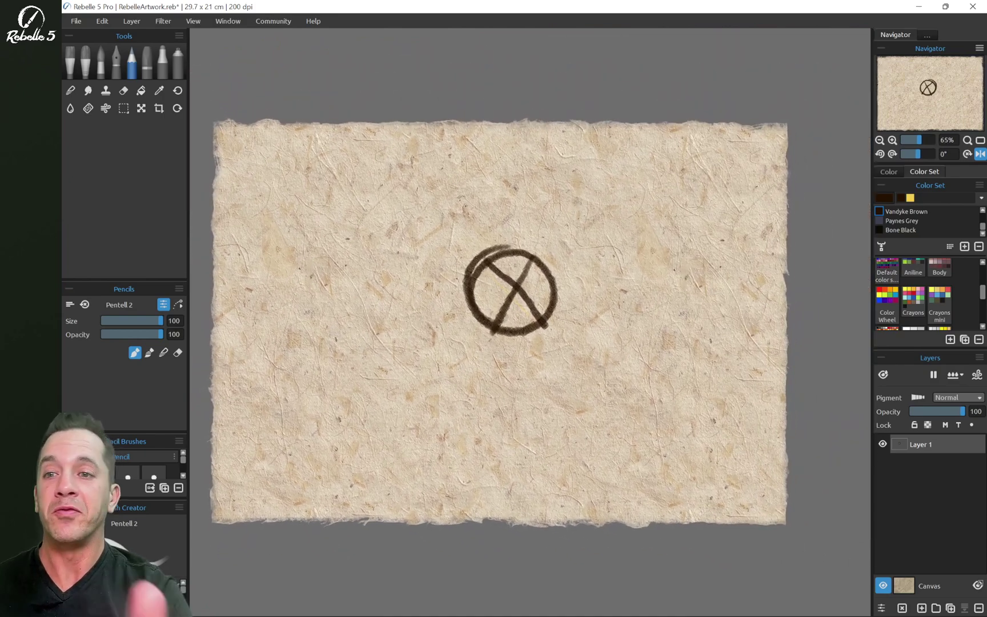
pyautogui.hotkey('alt', 'Tab')
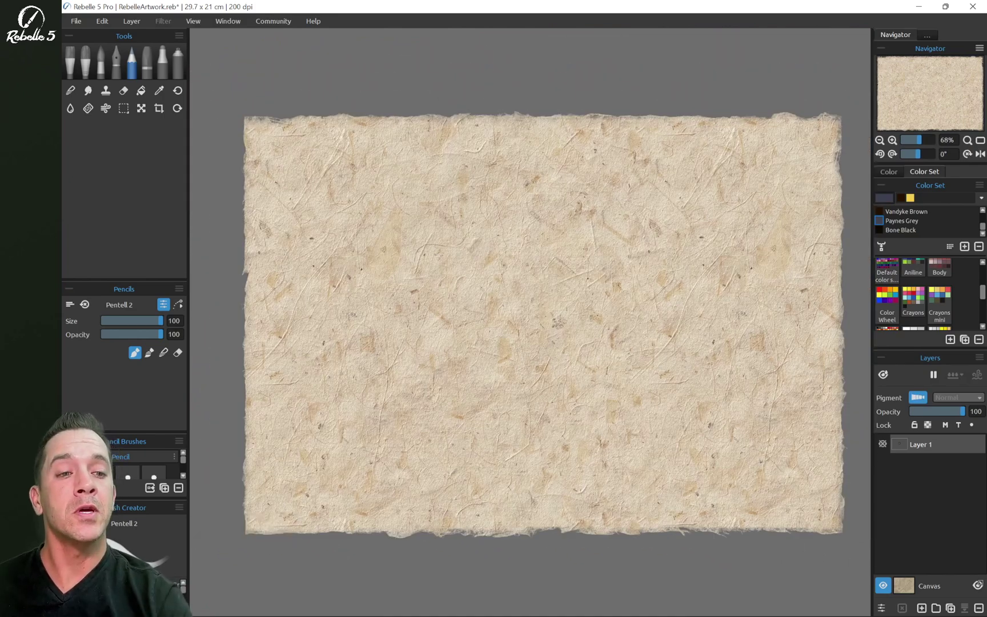
# - Flip the canvas view horizontally, flip it back, and set the zoom to 100%
pyautogui.click(980, 154)
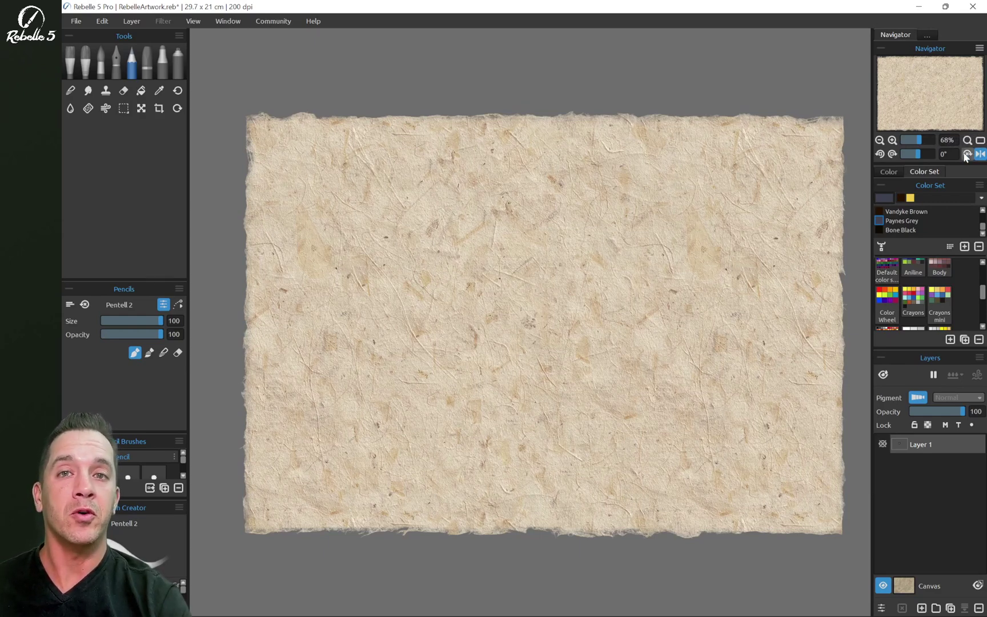
pyautogui.click(980, 155)
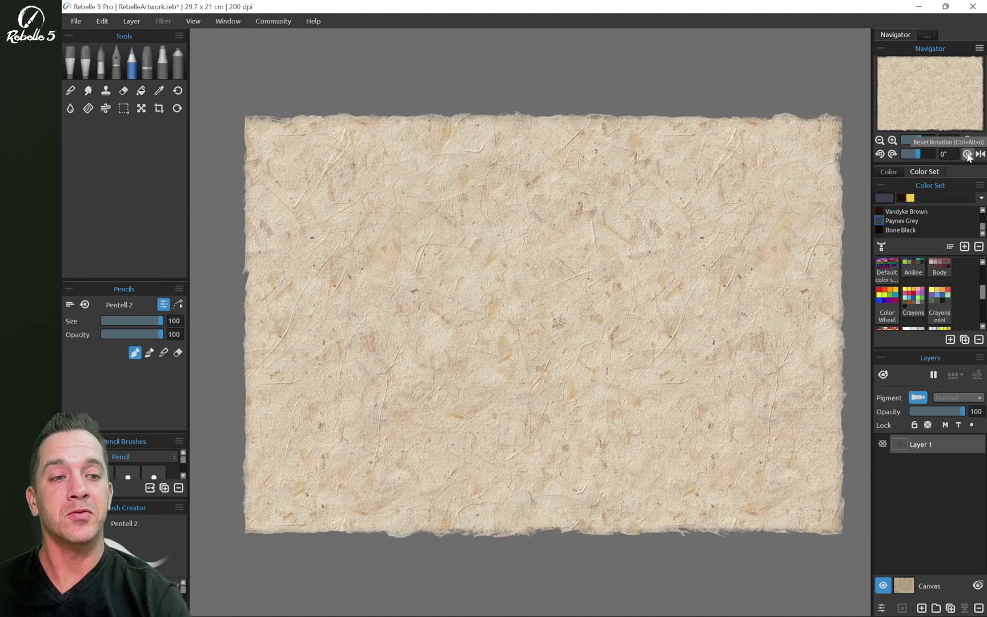
pyautogui.click(967, 140)
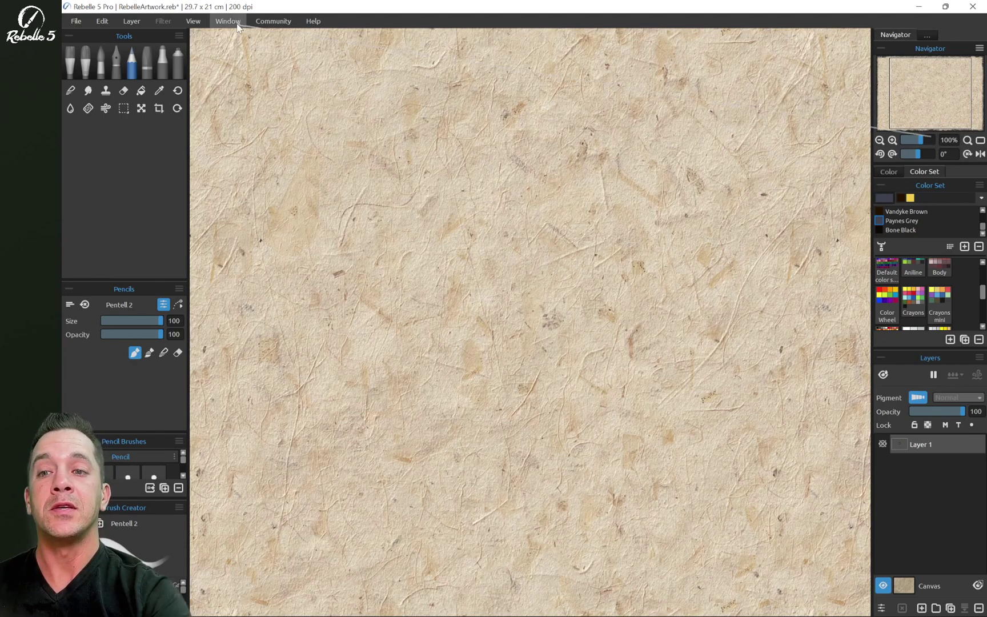
# - Review the keyboard shortcuts for the View commands in the preferences, and zoom out to show the whole canvas
pyautogui.click(102, 21)
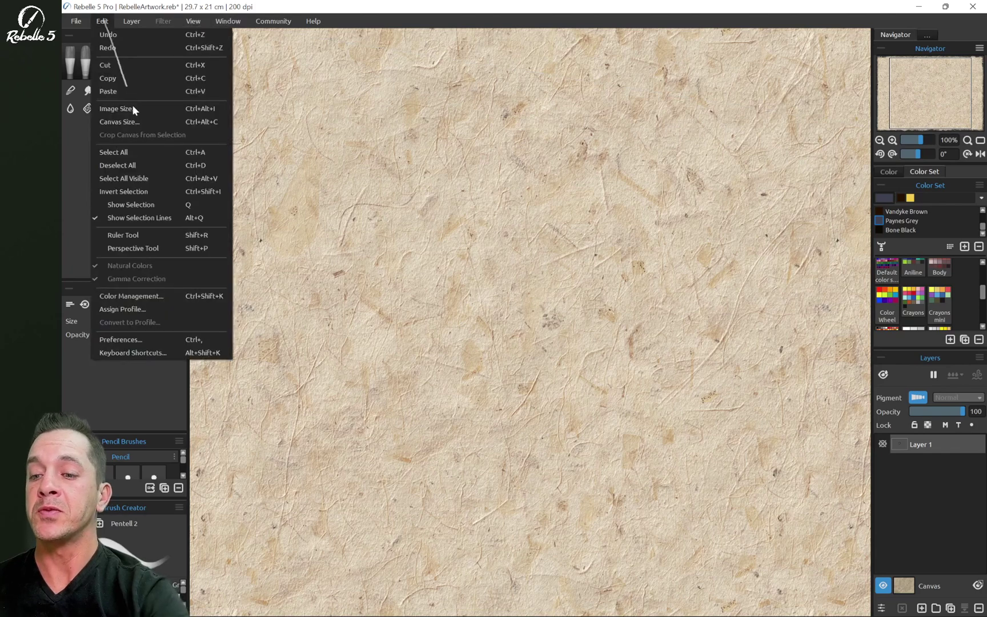
pyautogui.click(189, 353)
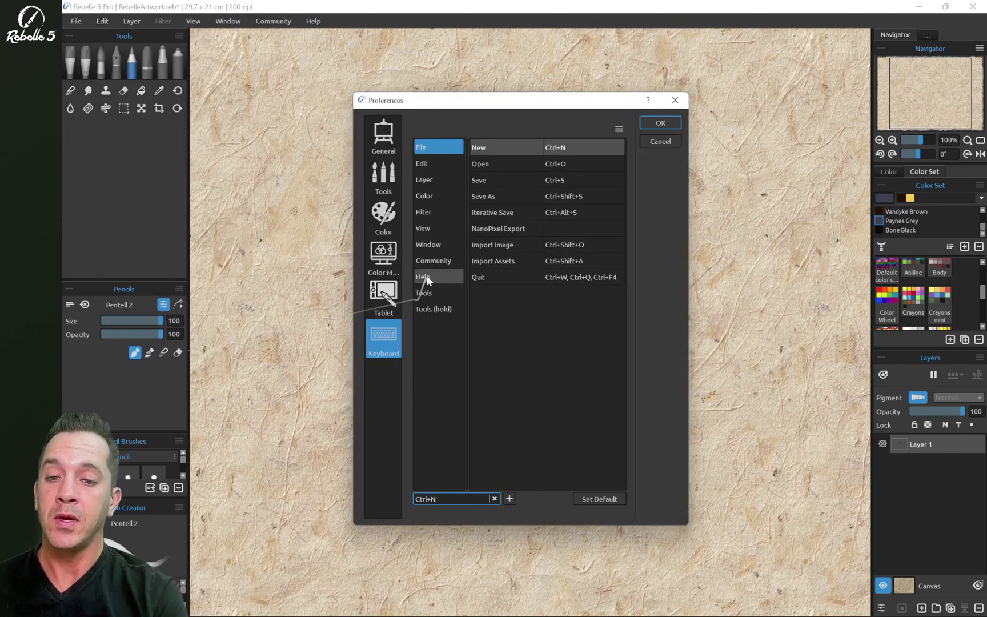
pyautogui.click(438, 230)
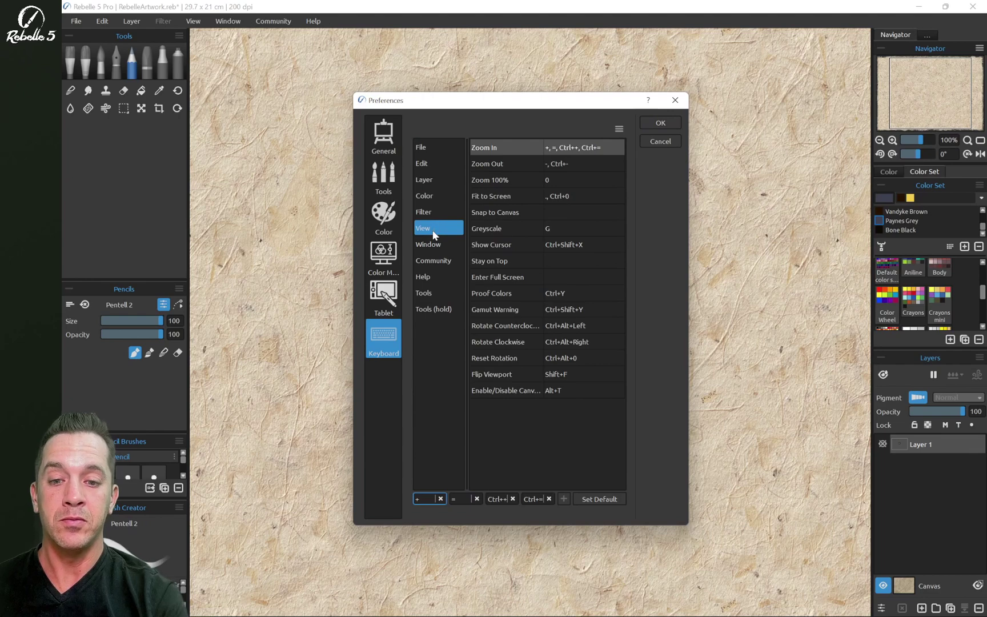
pyautogui.click(660, 122)
pyautogui.hotkey('ctrl', '0')
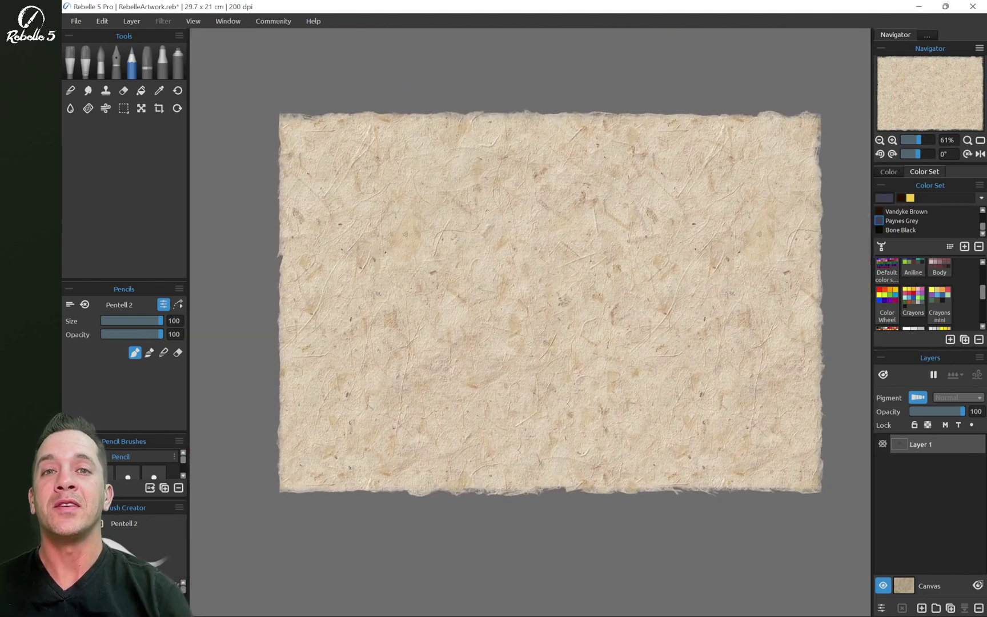